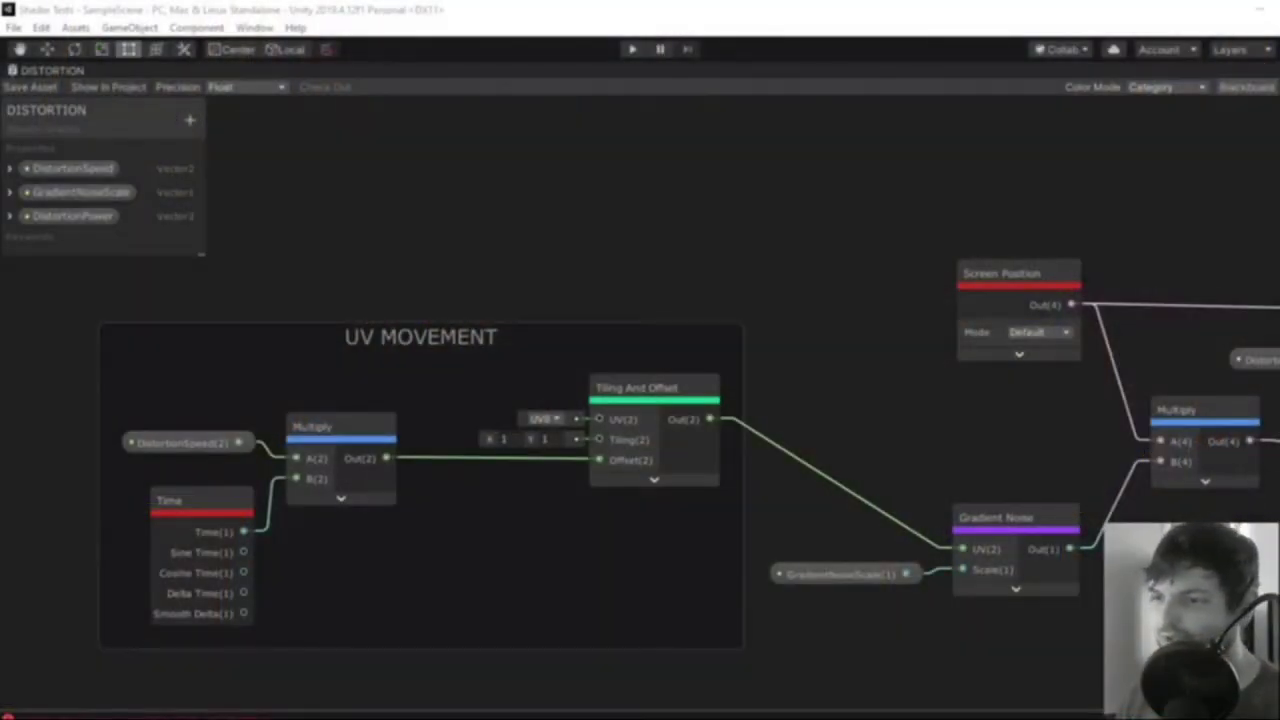
# Pan the graph canvas to reveal the Add, Scene Color and Sprite Unlit Master nodes
pyautogui.moveTo(1229, 571); pyautogui.dragTo(327, 604, button='middle')
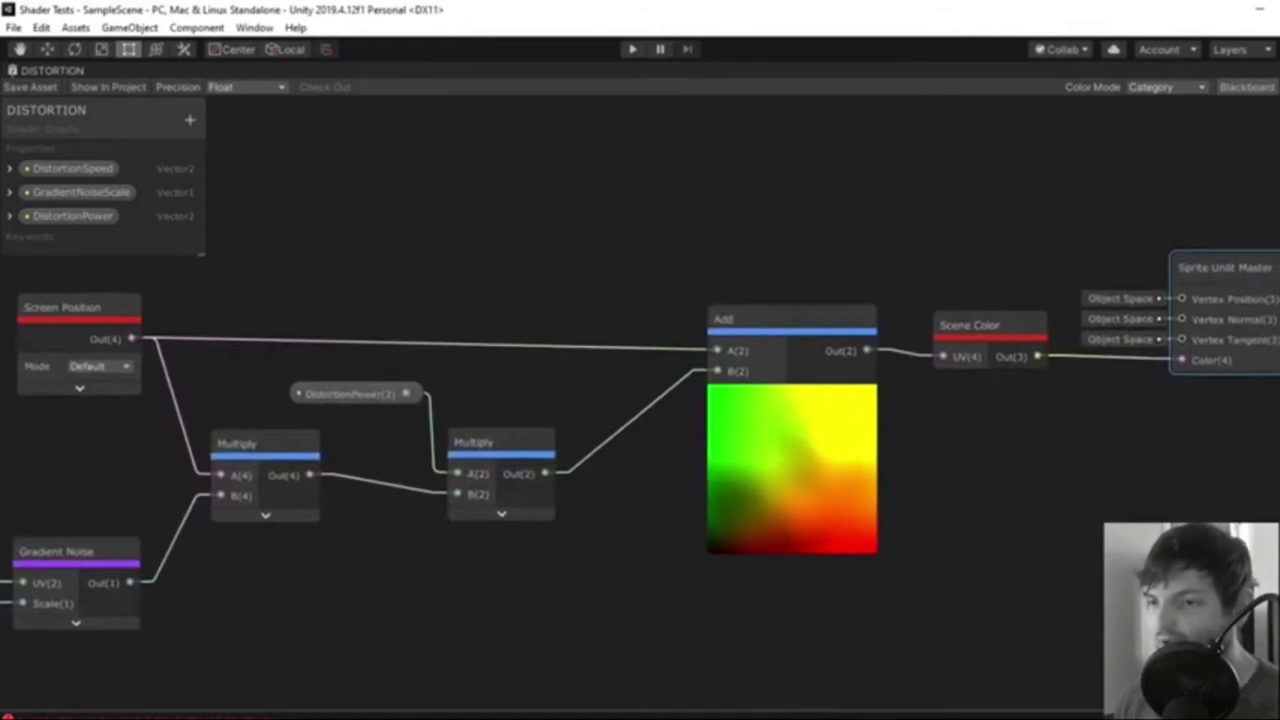
# Enable Opaque Texture on the urp render pipeline asset
pyautogui.click(186, 432)
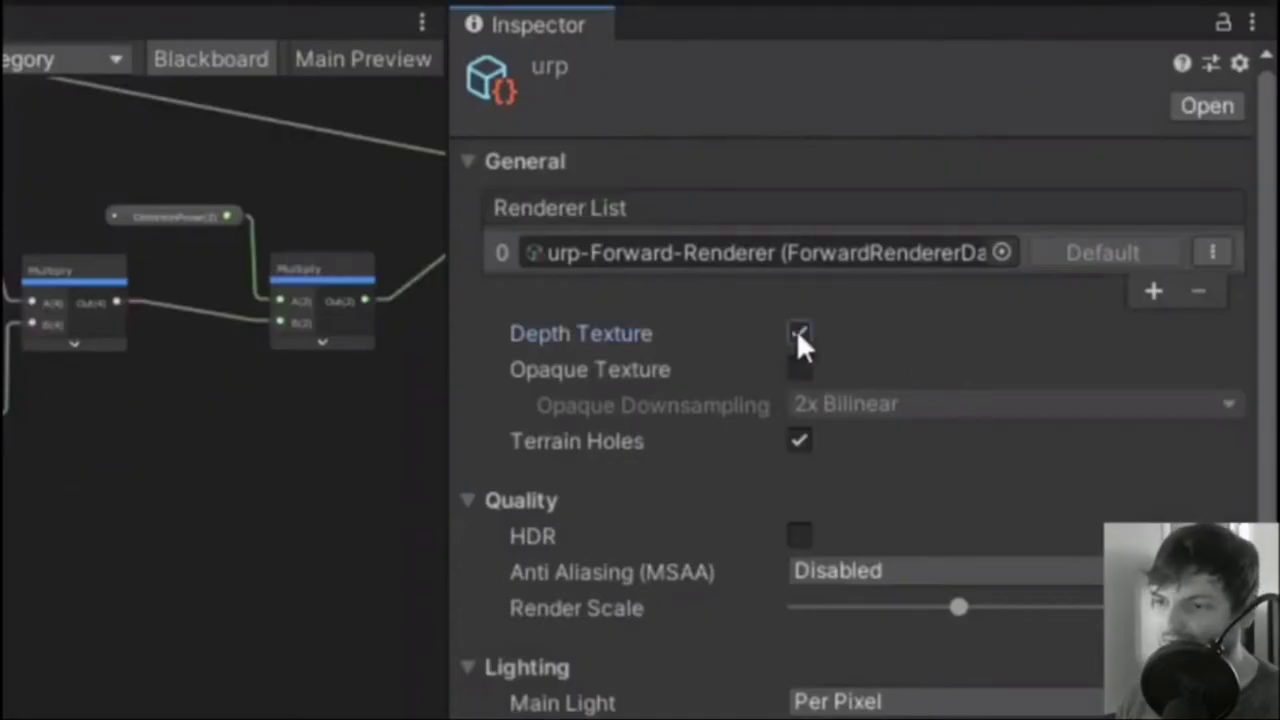
pyautogui.click(800, 369)
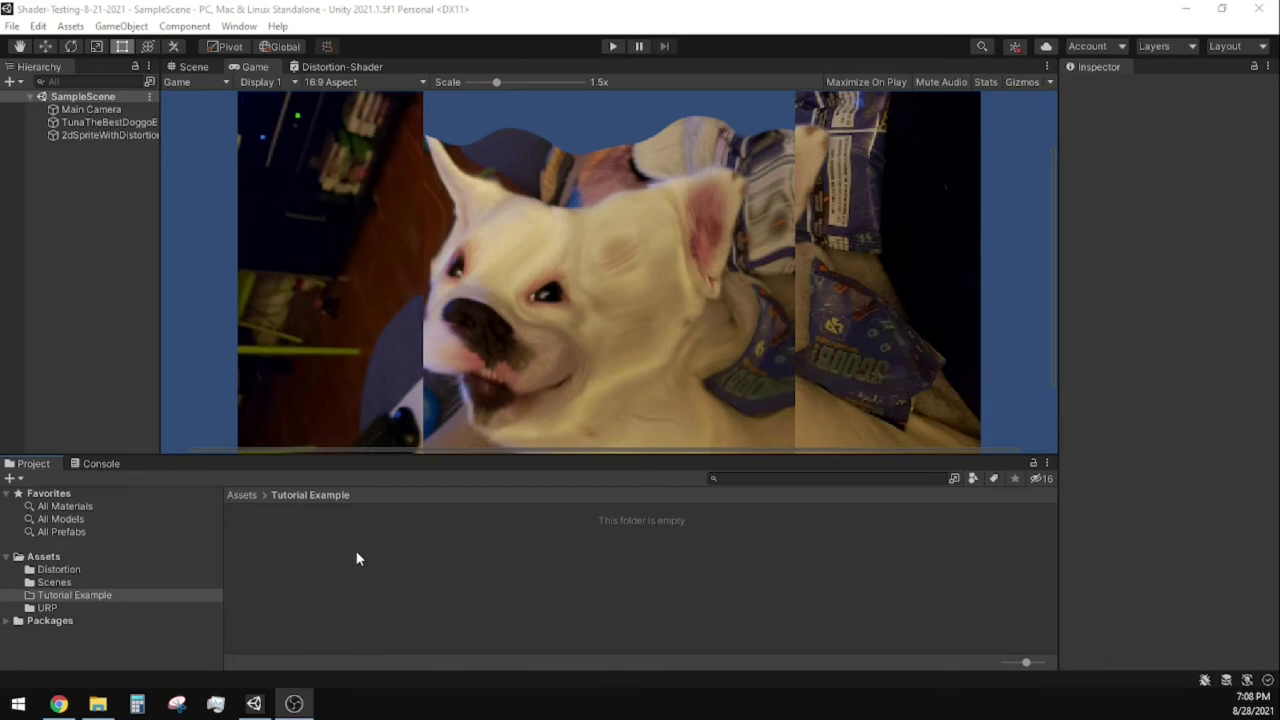
# Create a Sprite Unlit Shader Graph named 'distortion-shader' in Tutorial Example
pyautogui.rightClick(357, 557)
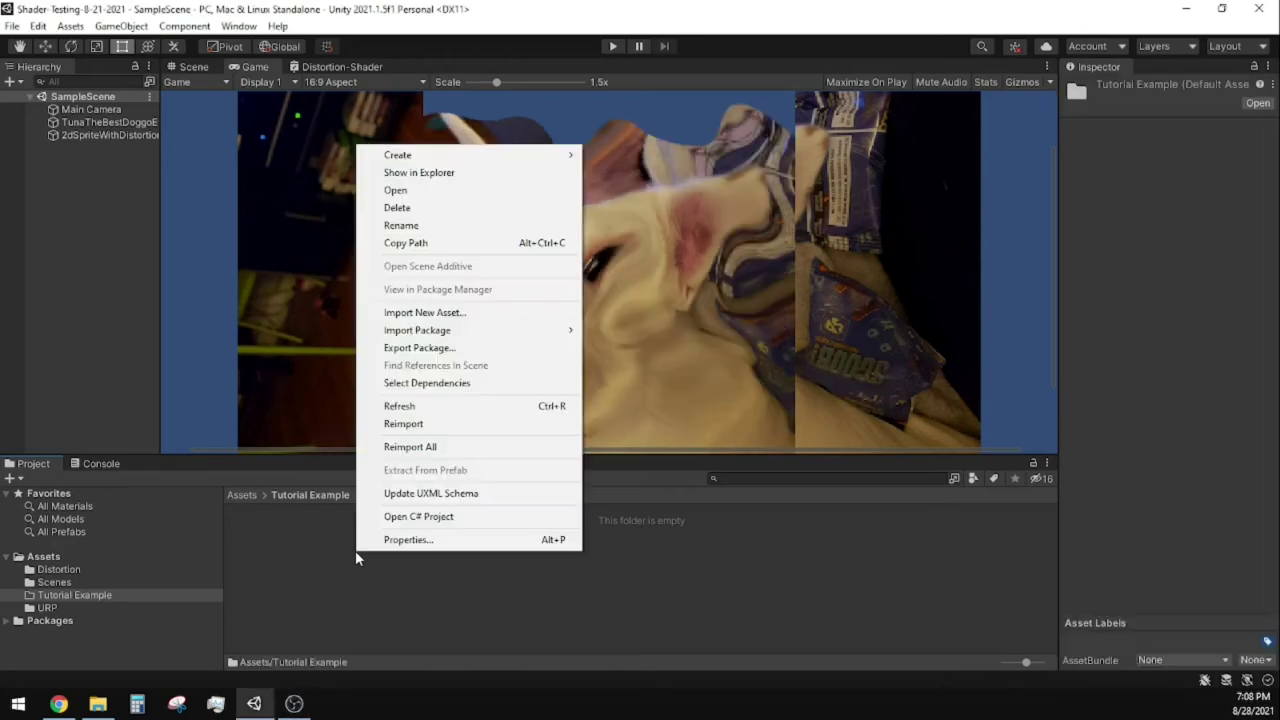
pyautogui.moveTo(547, 158)
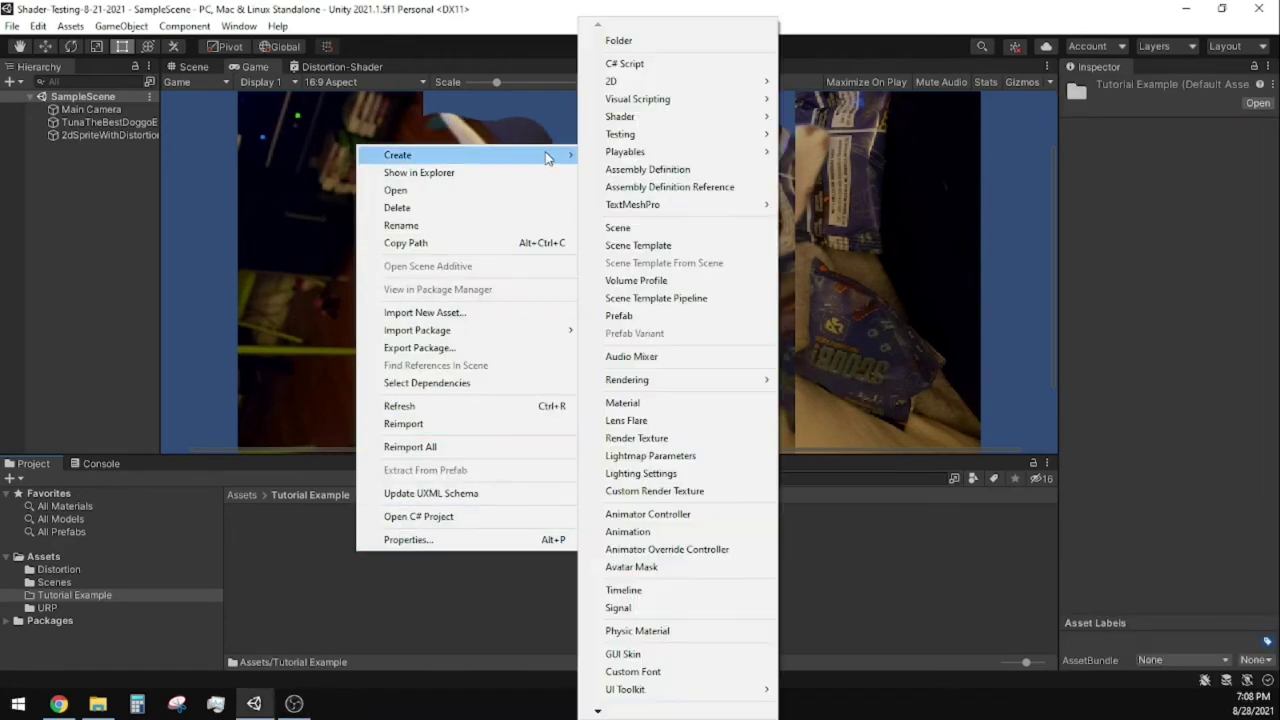
pyautogui.moveTo(738, 122)
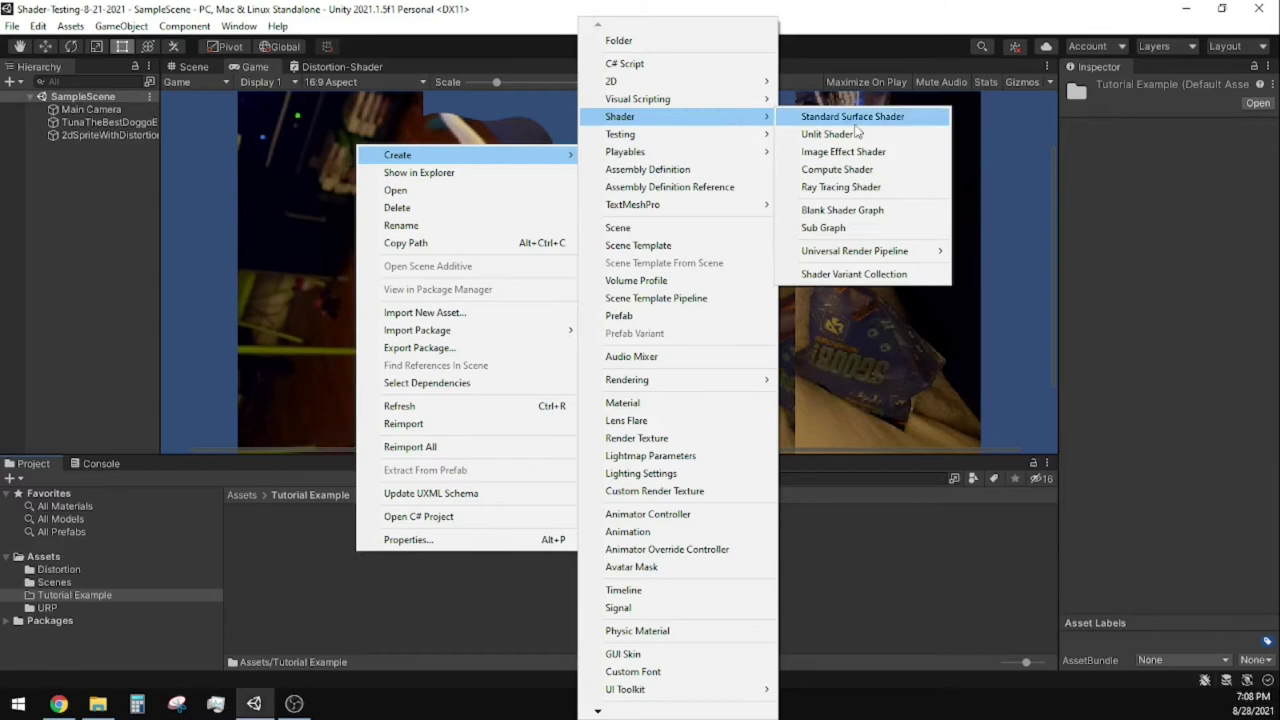
pyautogui.moveTo(900, 256)
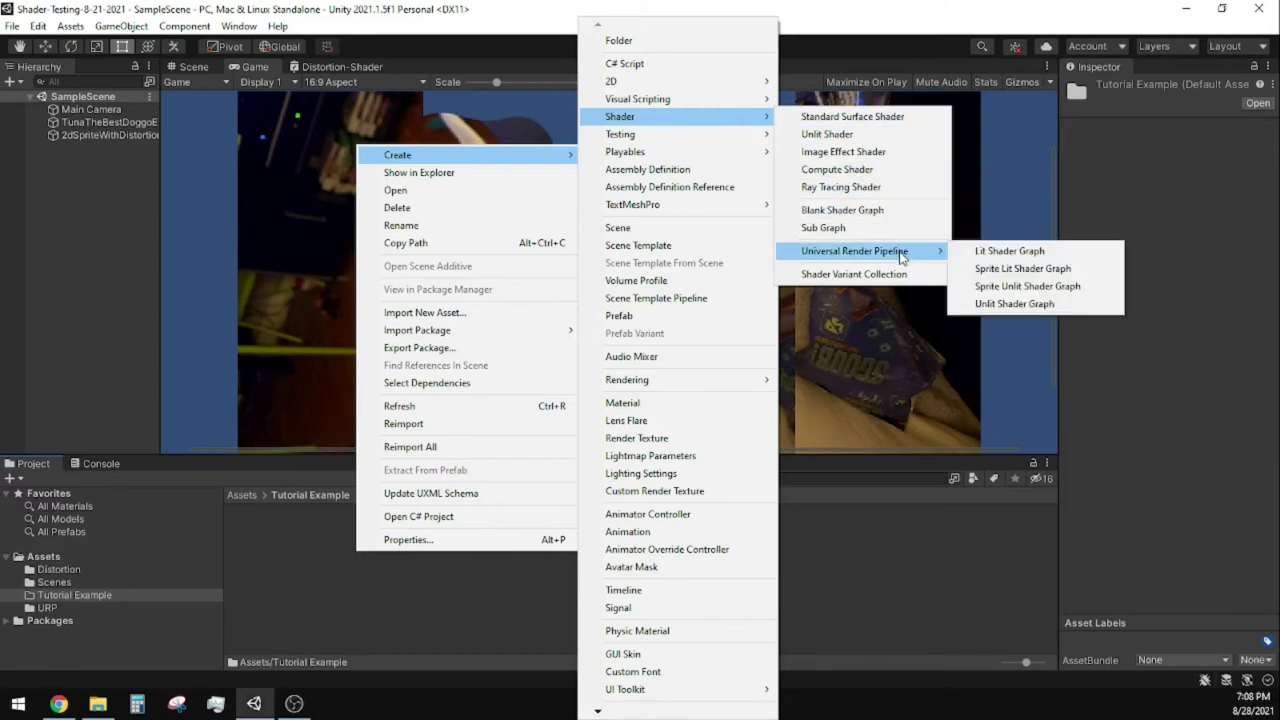
pyautogui.click(1086, 287)
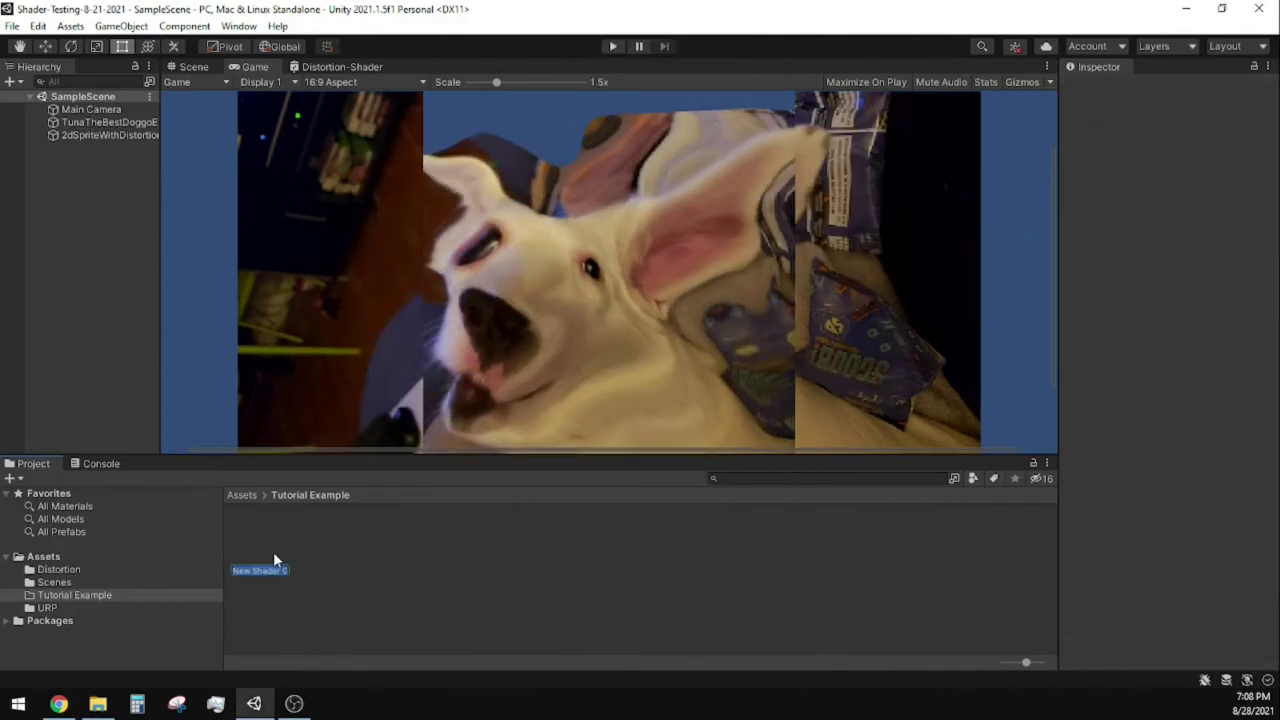
pyautogui.write('distortion-shader')
pyautogui.press('Return')
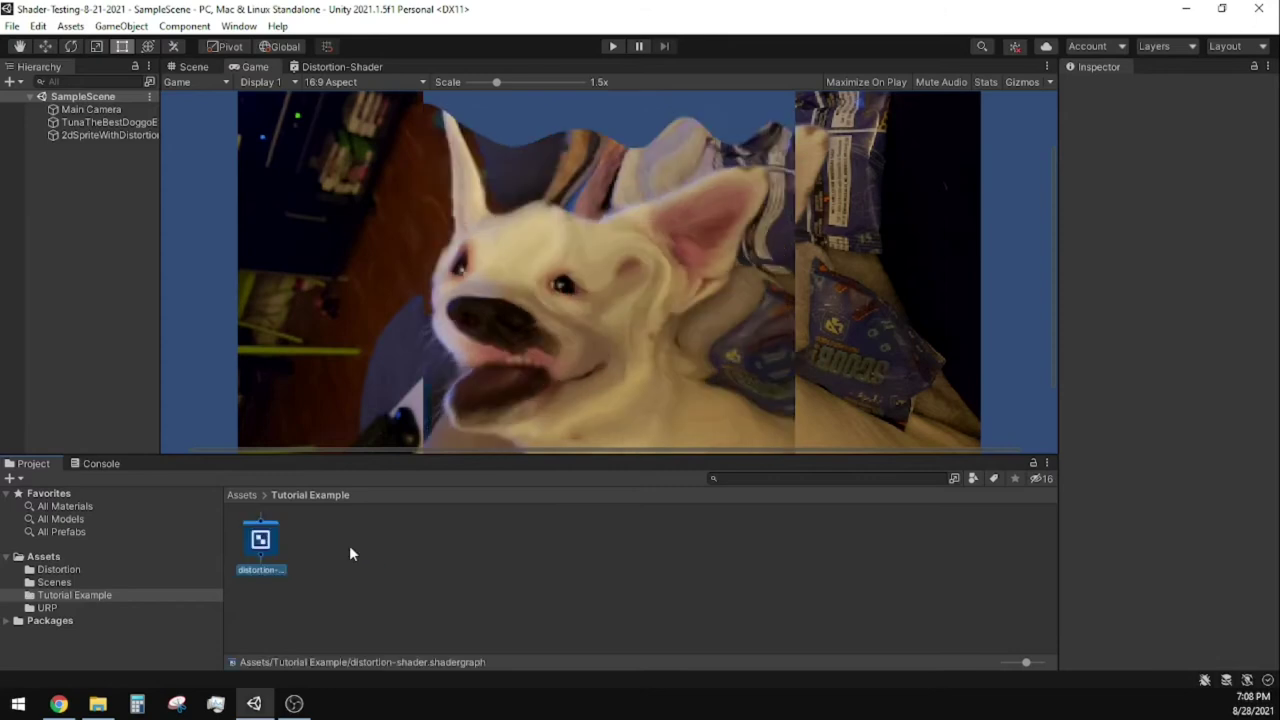
# Create a material from the shader named 'distortion-Material'
pyautogui.rightClick(258, 538)
pyautogui.moveTo(355, 145)
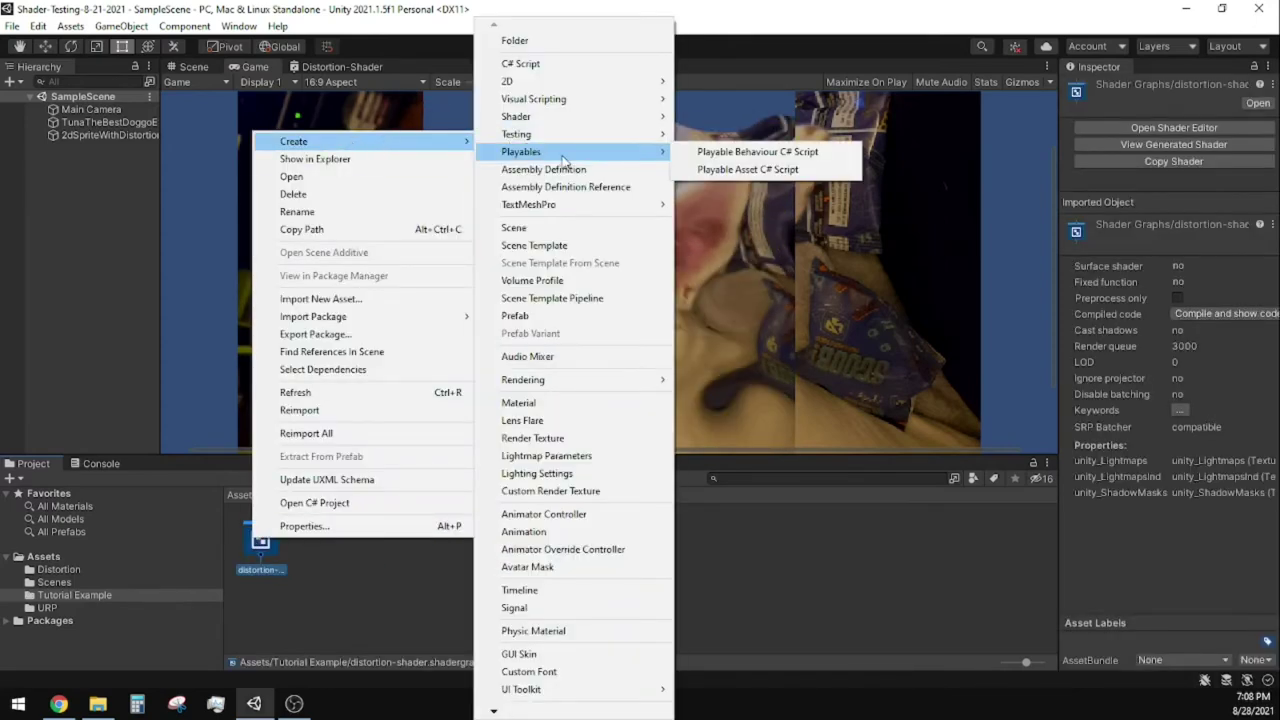
pyautogui.click(520, 403)
pyautogui.write('distortion-Materi')
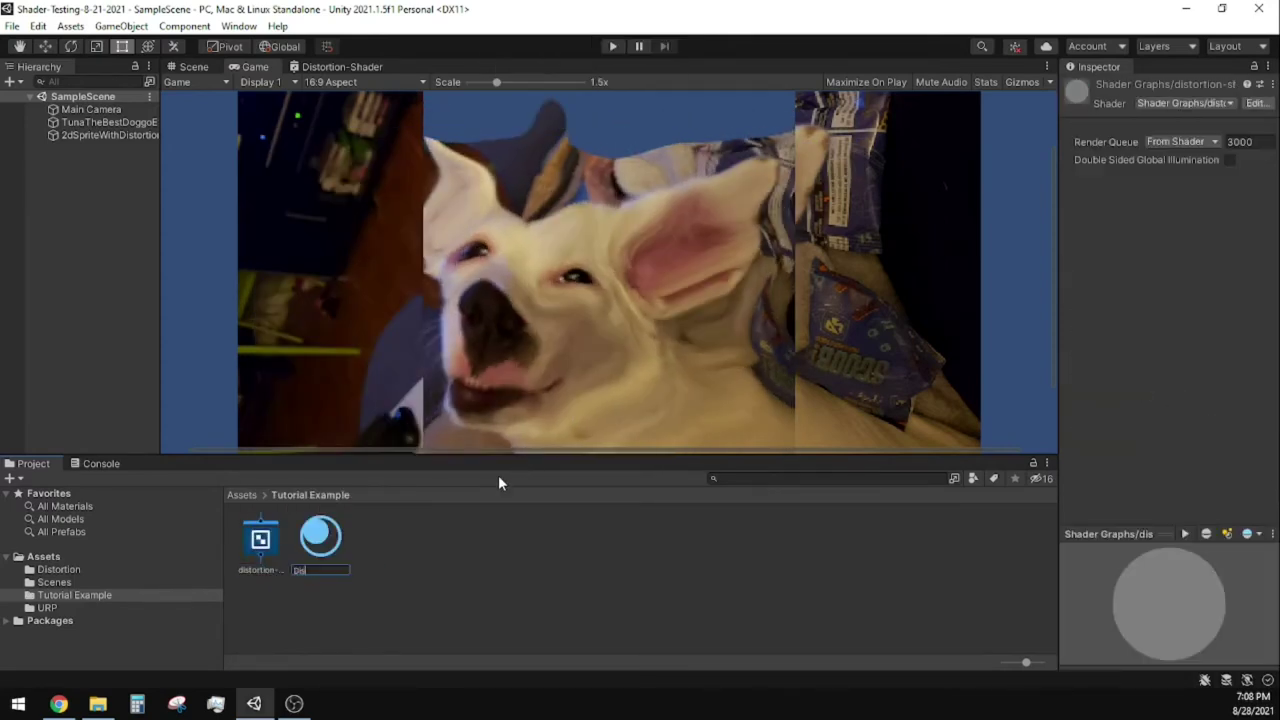
pyautogui.write('al')
pyautogui.press('Return')
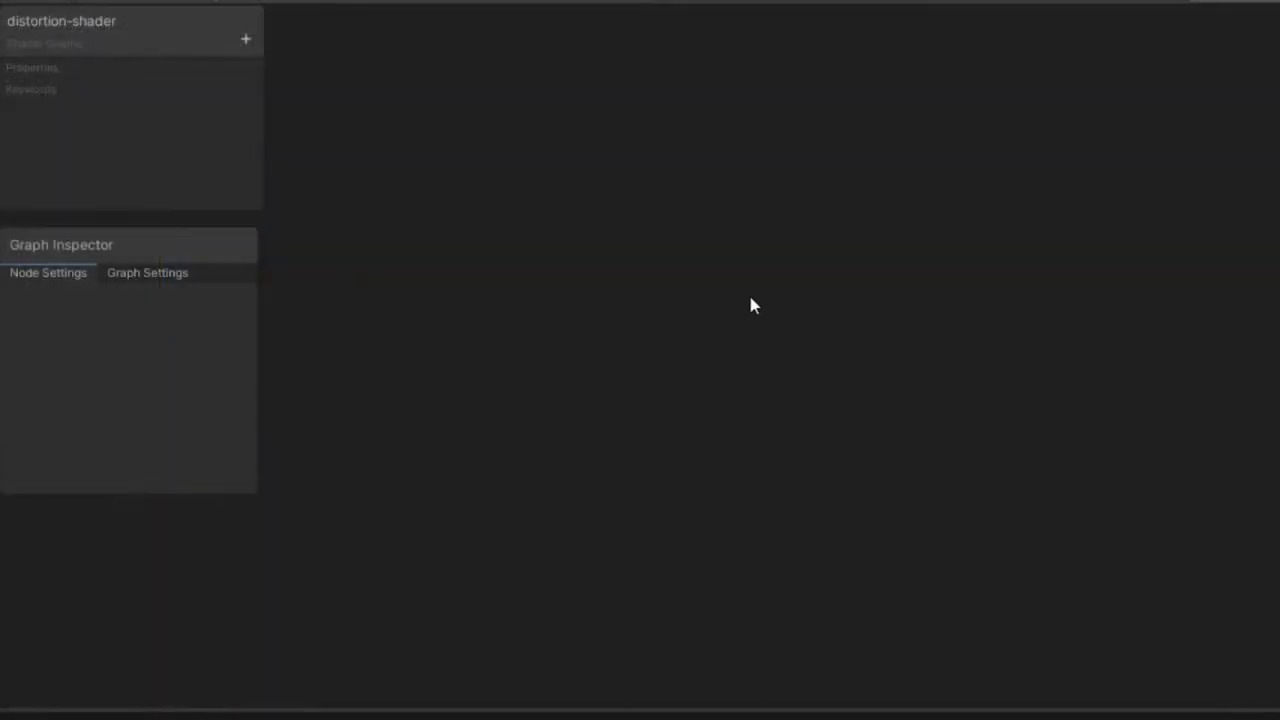
# Add a Time node and a Multiply node, placing Multiply above Time
pyautogui.press('space')
pyautogui.write('tim')
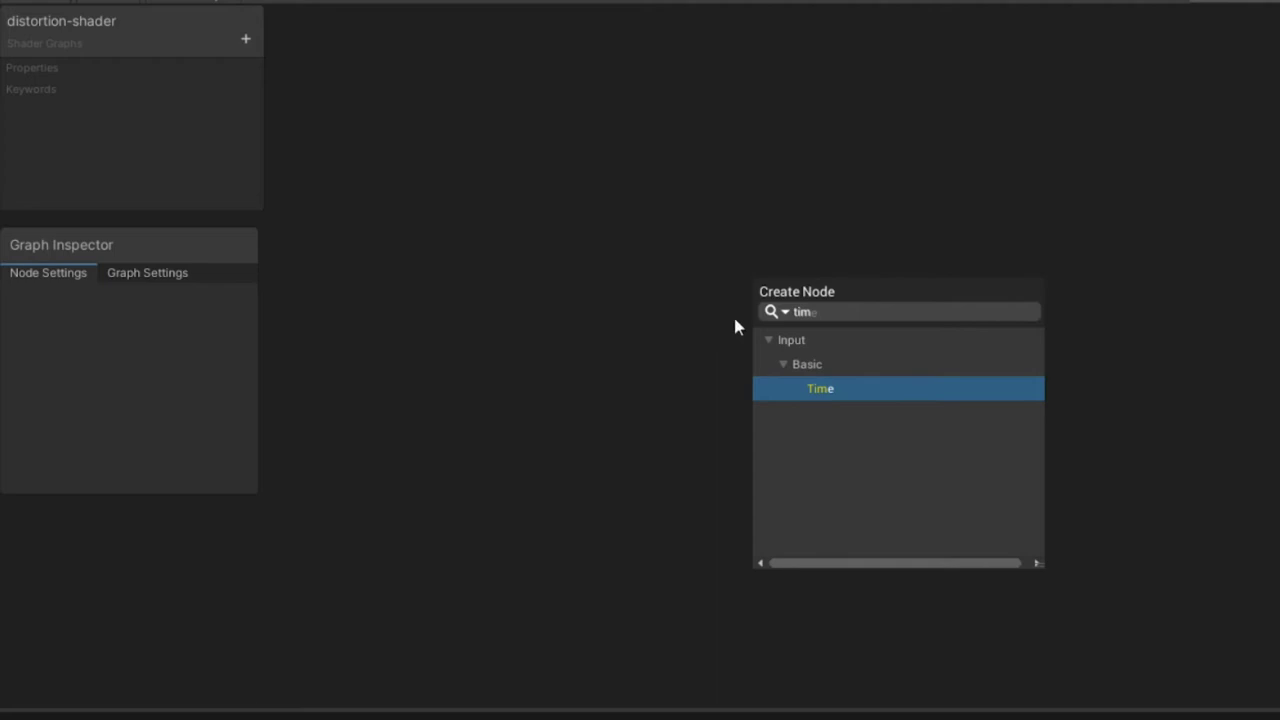
pyautogui.click(832, 388)
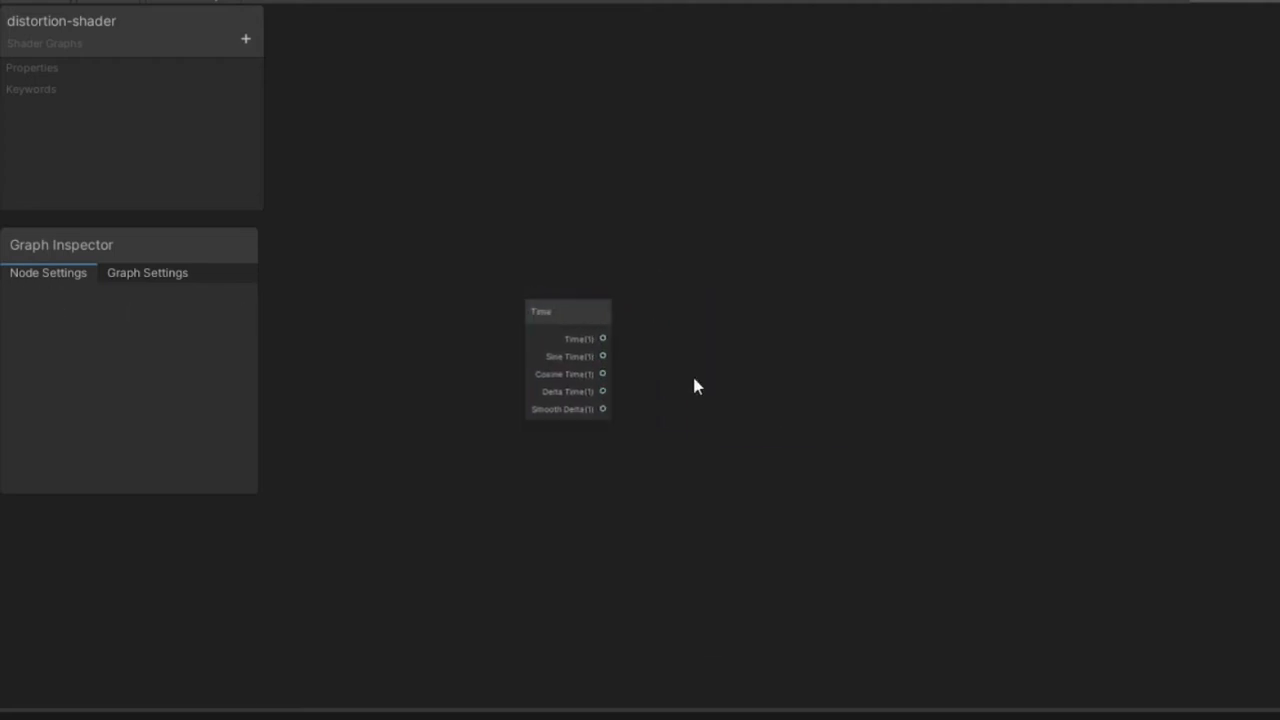
pyautogui.press('space')
pyautogui.write('mul')
pyautogui.click(773, 469)
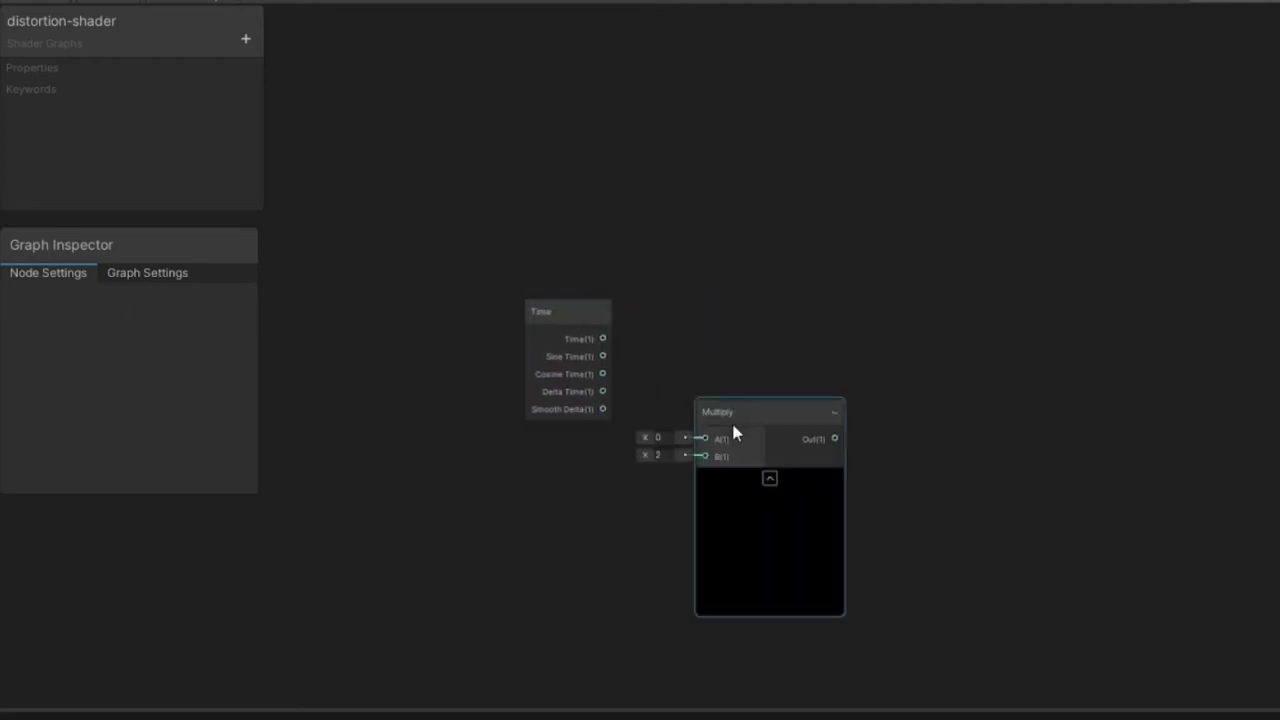
pyautogui.moveTo(734, 431); pyautogui.dragTo(655, 255)
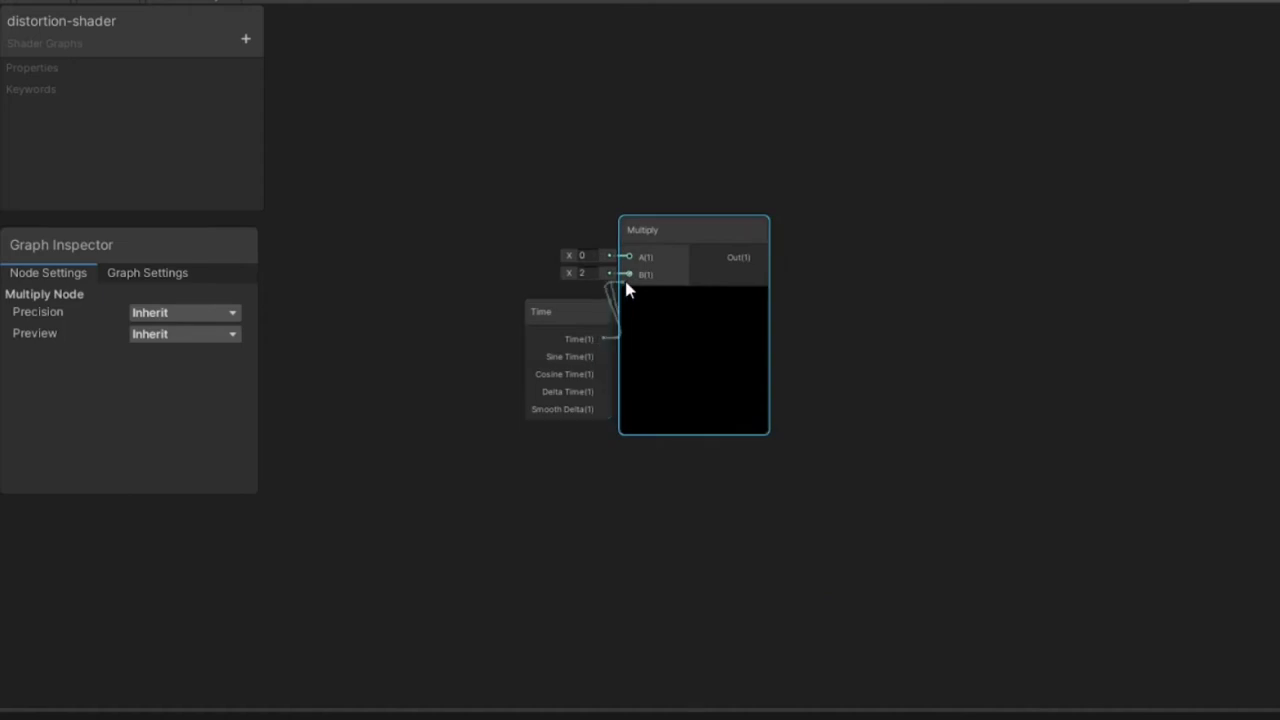
# Create a Vector2 property DistortionSpeed defaulting to 0.1 and wire it into Multiply's A input
pyautogui.click(244, 42)
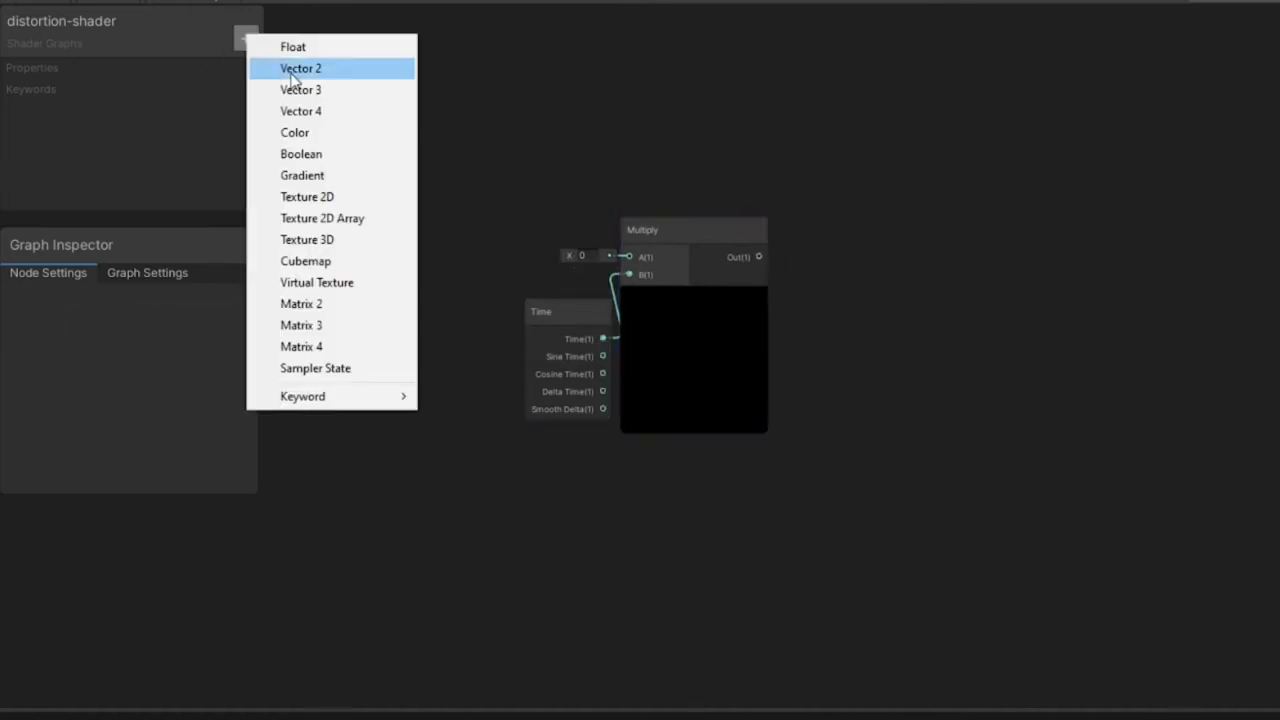
pyautogui.click(292, 70)
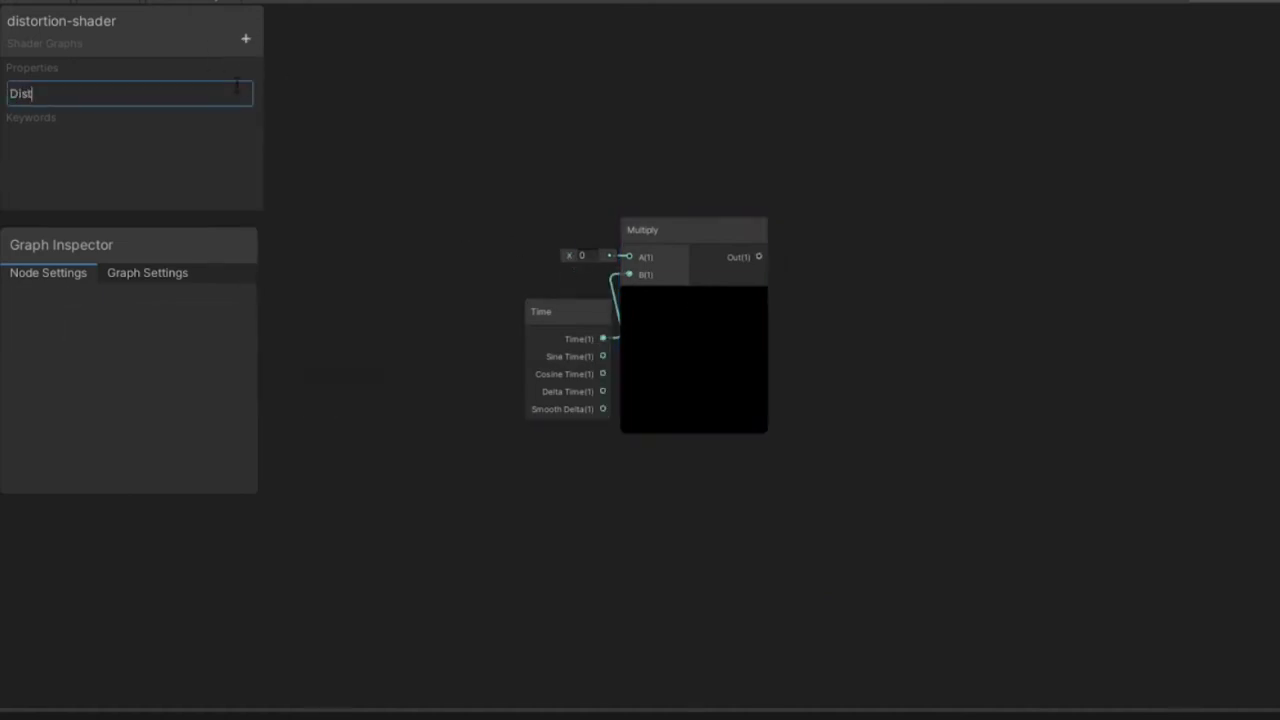
pyautogui.write('DistortionSpeed')
pyautogui.press('Return')
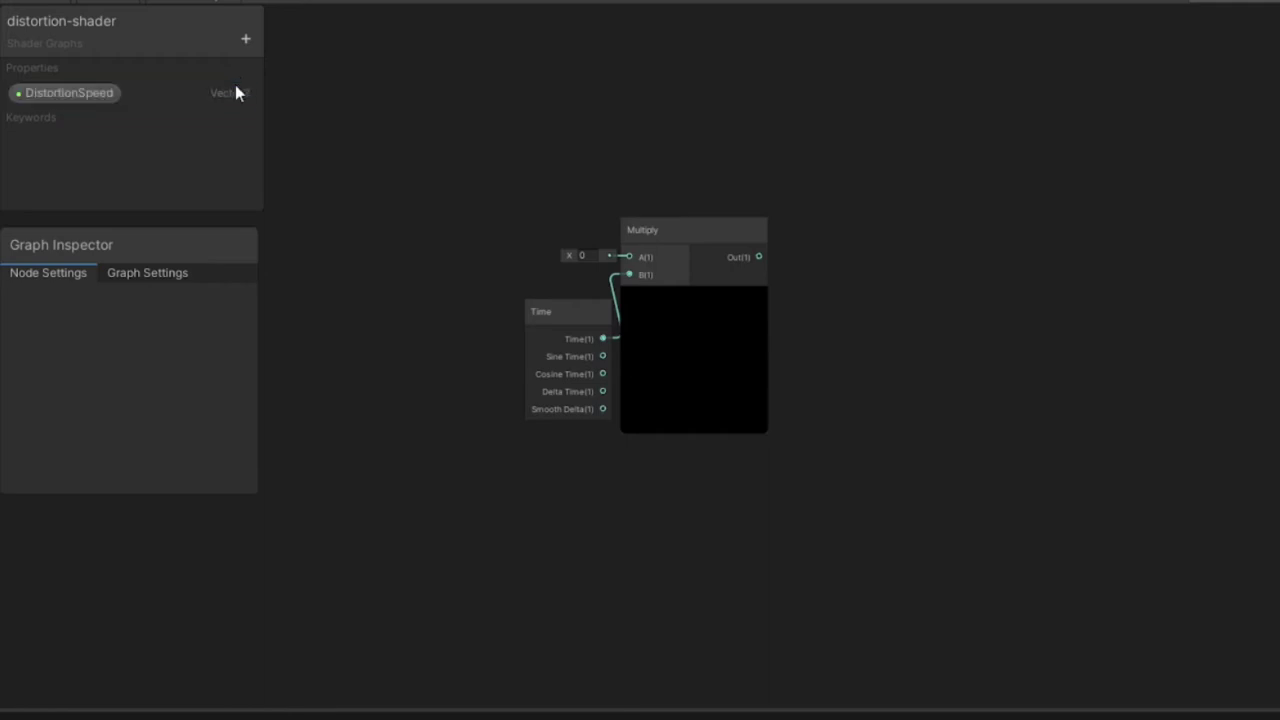
pyautogui.click(110, 90)
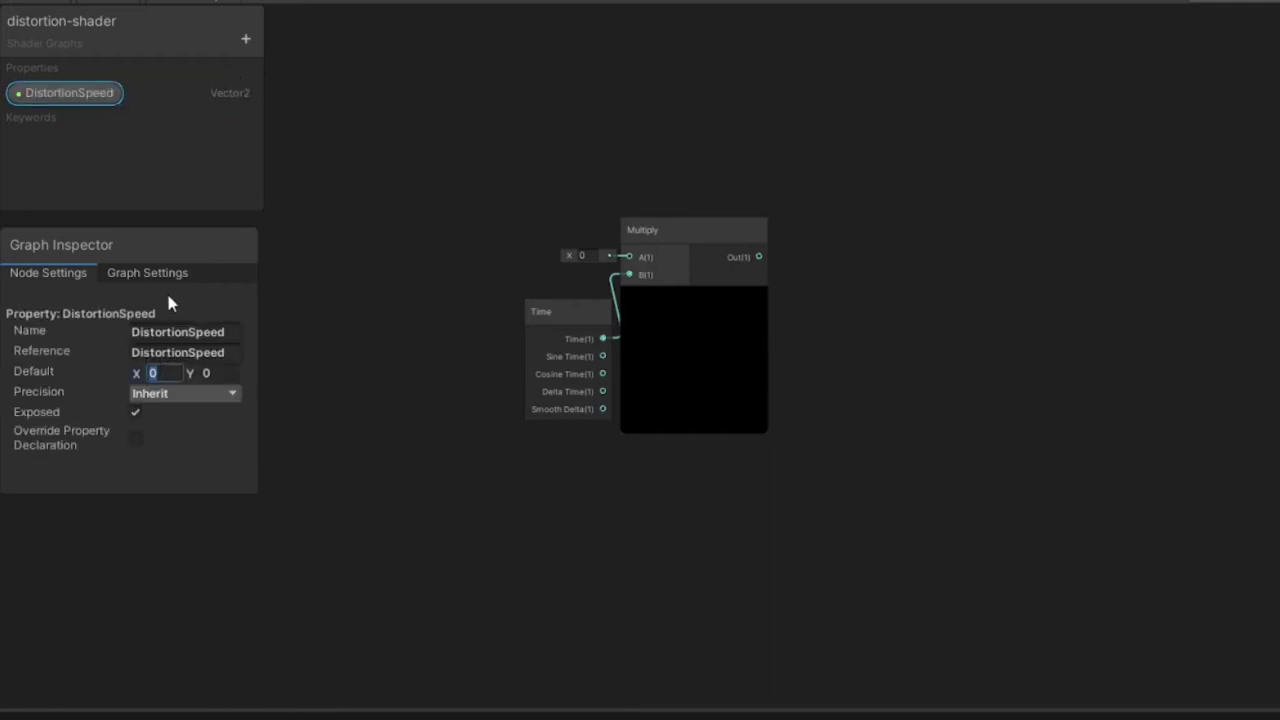
pyautogui.write('0.1')
pyautogui.press('Tab')
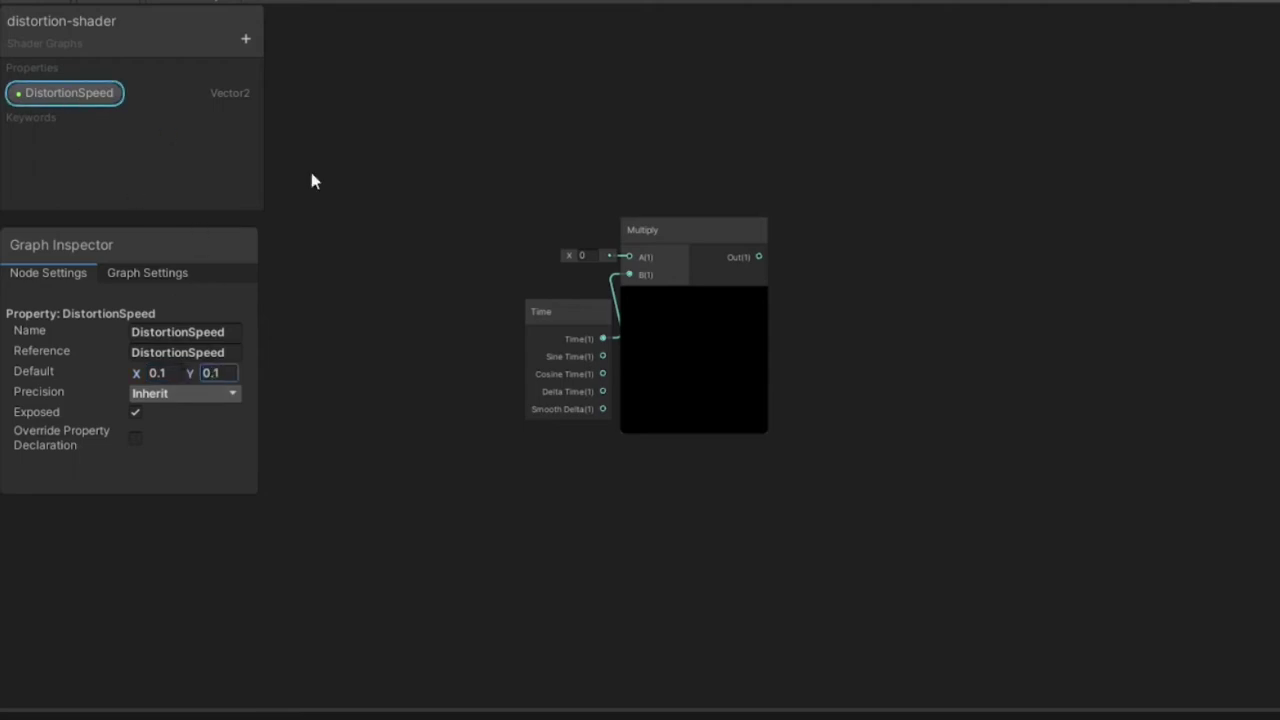
pyautogui.moveTo(630, 275); pyautogui.dragTo(629, 261)
pyautogui.moveTo(560, 311)
pyautogui.mouseDown()
pyautogui.moveTo(536, 303)
pyautogui.moveTo(549, 303)
pyautogui.mouseUp()
# Add a Tiling And Offset node and feed the Multiply result into its Offset
pyautogui.click(756, 195)
pyautogui.press('space')
pyautogui.write('til')
pyautogui.click(883, 279)
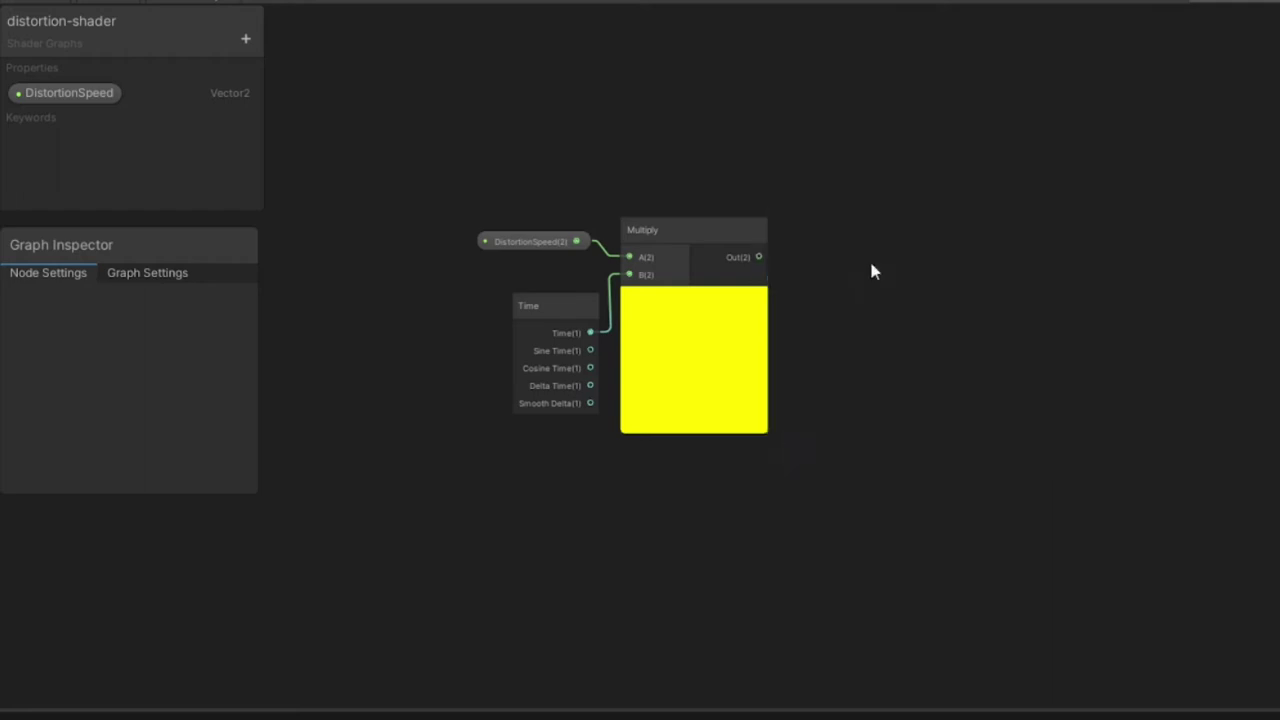
pyautogui.moveTo(823, 240); pyautogui.dragTo(845, 142)
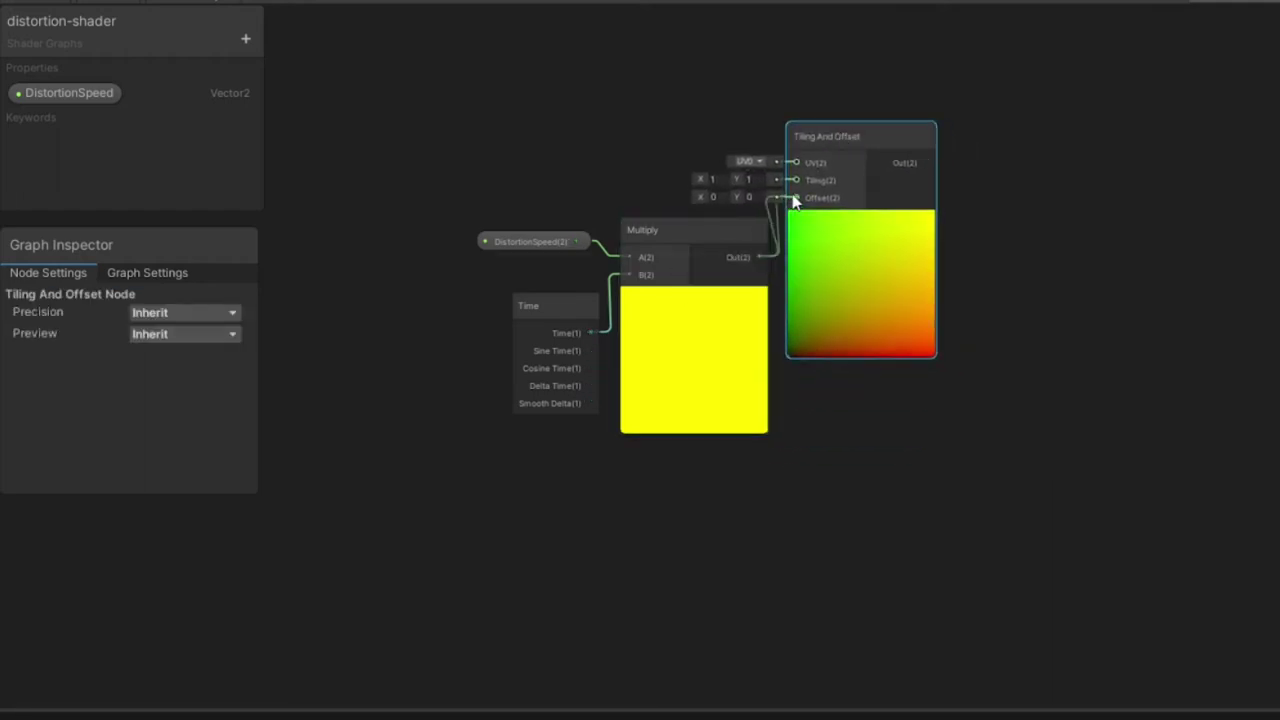
pyautogui.moveTo(793, 200); pyautogui.dragTo(795, 198)
pyautogui.click(1070, 291)
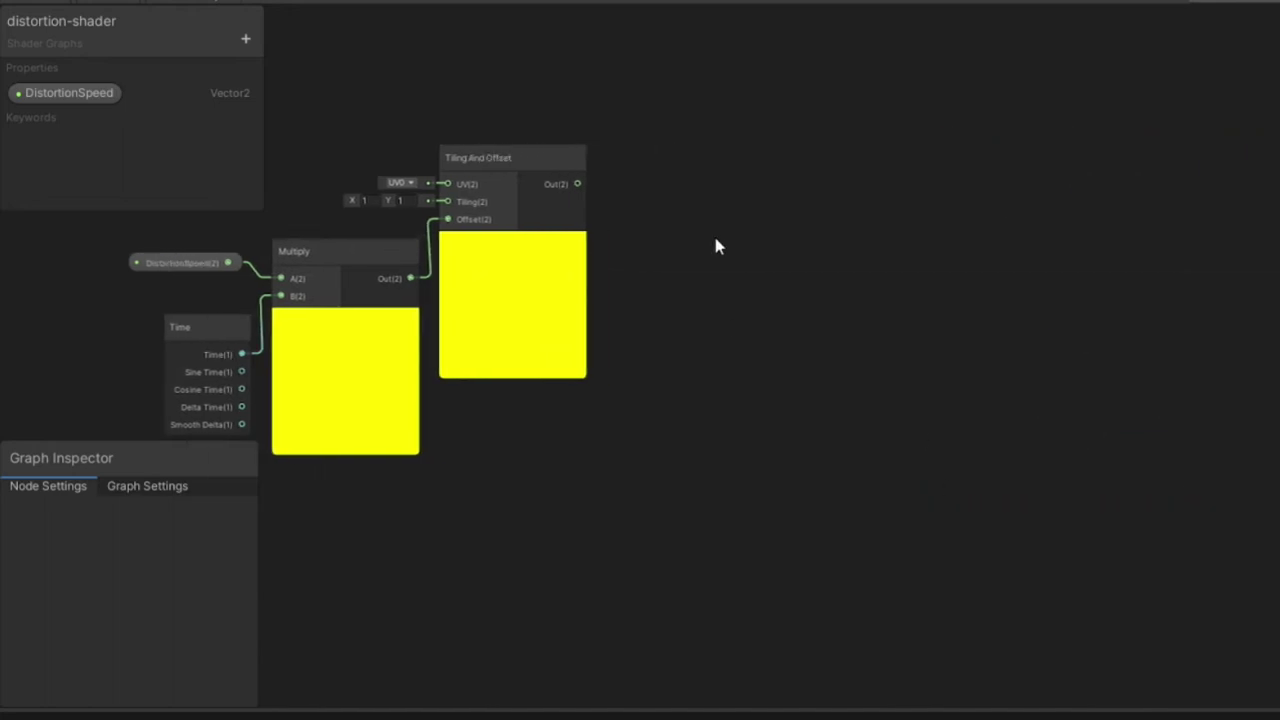
# Add a Gradient Noise node to the graph
pyautogui.press('space')
pyautogui.write('gr')
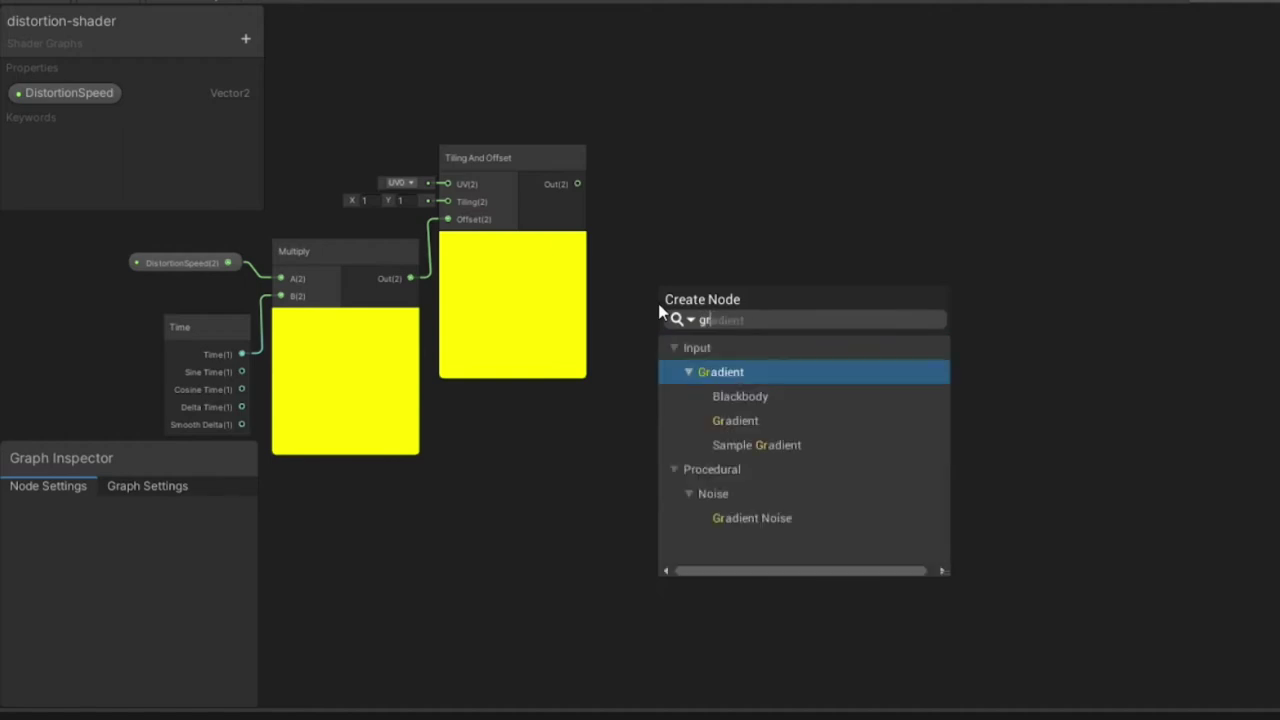
pyautogui.write('ad')
pyautogui.click(726, 518)
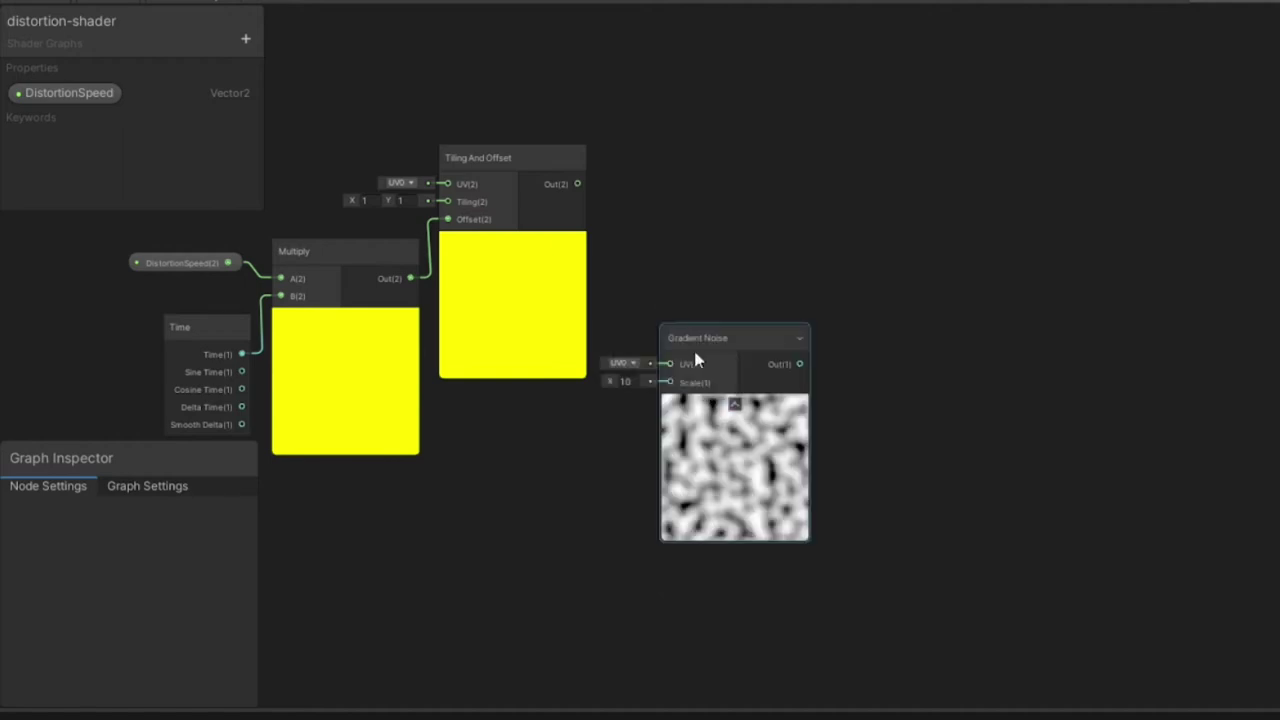
pyautogui.moveTo(773, 345); pyautogui.dragTo(822, 155)
# Create a Float property named GradientScale with a default of 3
pyautogui.click(245, 37)
pyautogui.click(275, 41)
pyautogui.write('GradientScale')
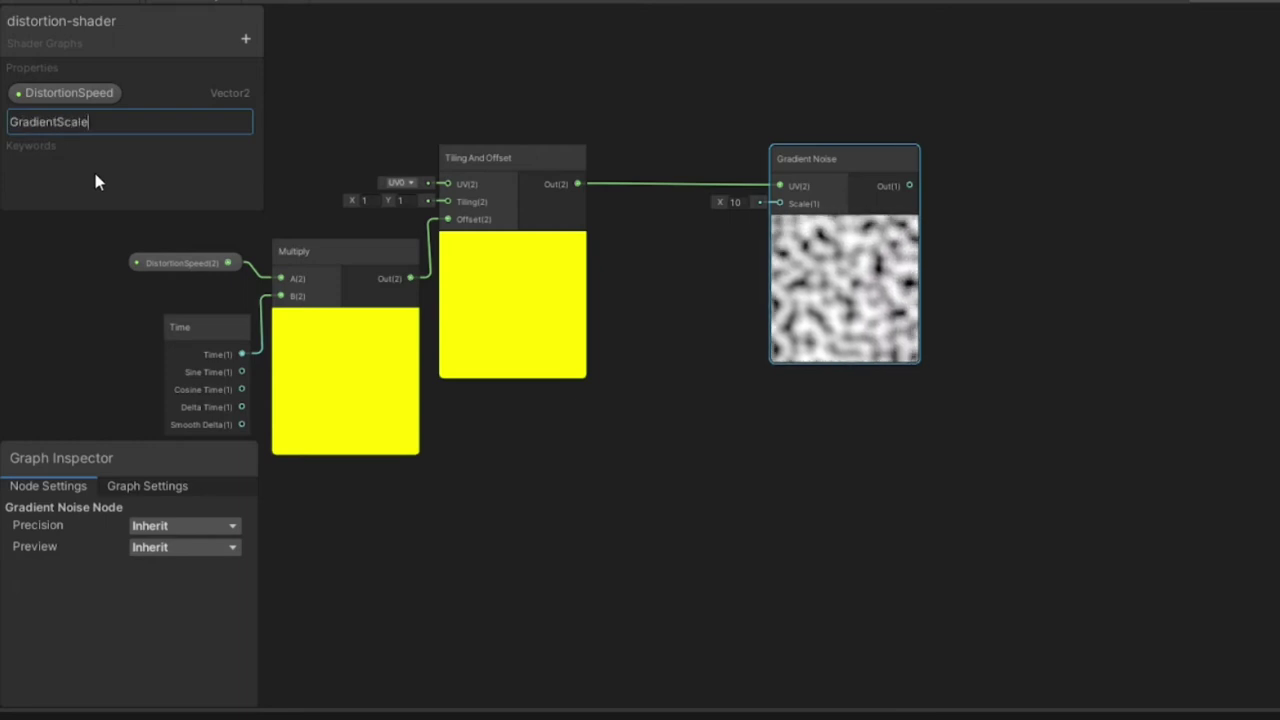
pyautogui.press('Return')
pyautogui.click(58, 121)
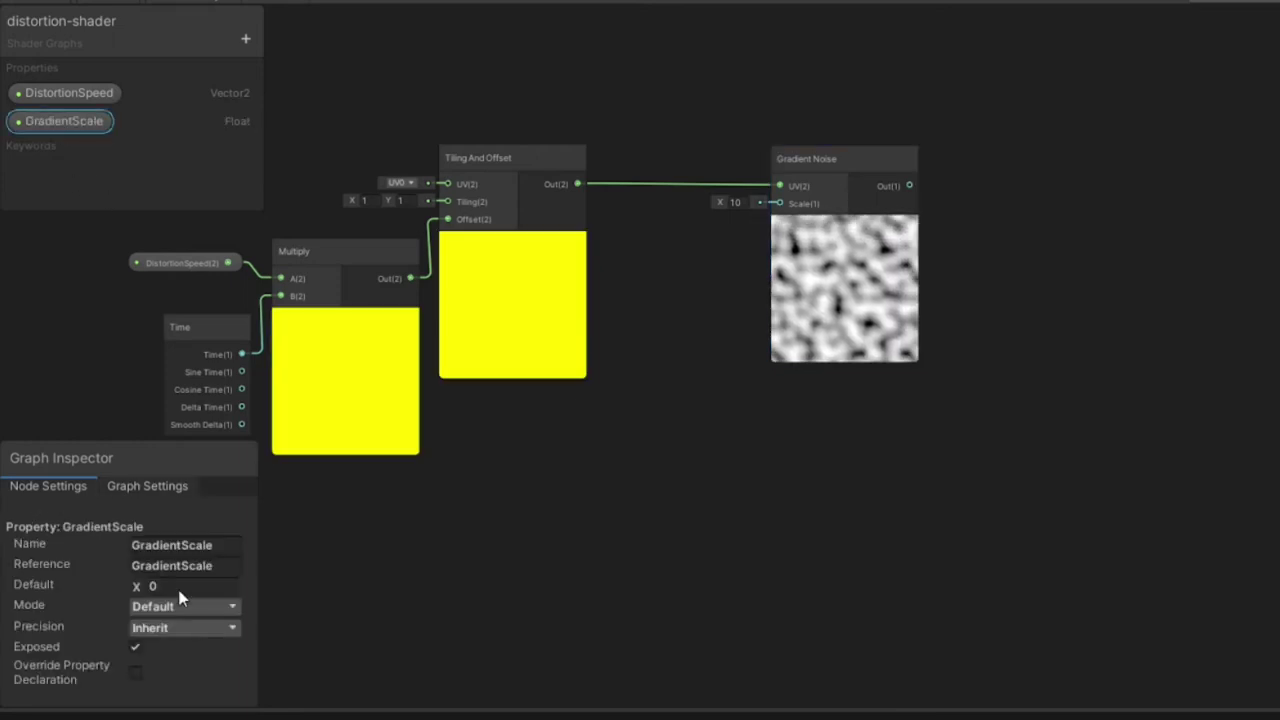
pyautogui.click(94, 580)
pyautogui.write('3')
pyautogui.press('Return')
# Wire GradientScale into the Gradient Noise Scale input and add a new Multiply node
pyautogui.moveTo(703, 152); pyautogui.dragTo(779, 203)
pyautogui.moveTo(744, 155); pyautogui.dragTo(717, 240)
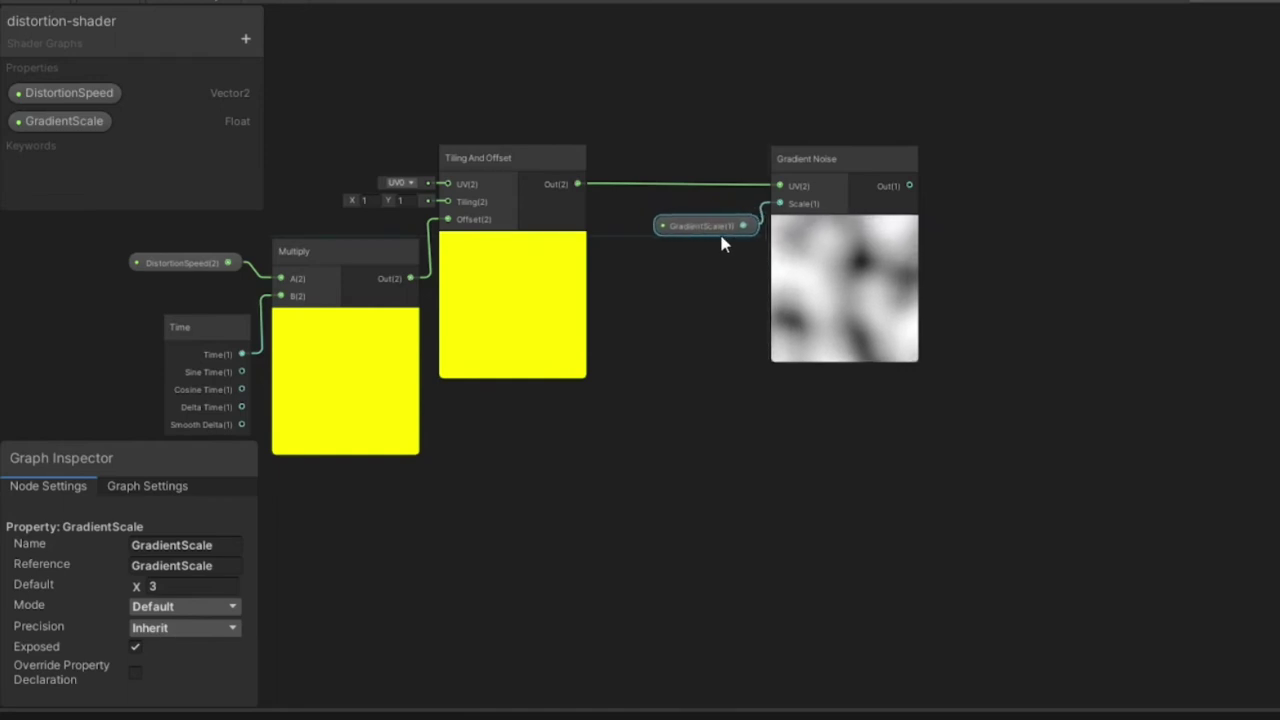
pyautogui.moveTo(723, 243); pyautogui.dragTo(731, 303, button='middle')
pyautogui.click(731, 303)
pyautogui.press('space')
pyautogui.write('multiply')
pyautogui.press('Return')
# Add a Screen Position node and feed it into the Multiply node's A input
pyautogui.click(774, 246)
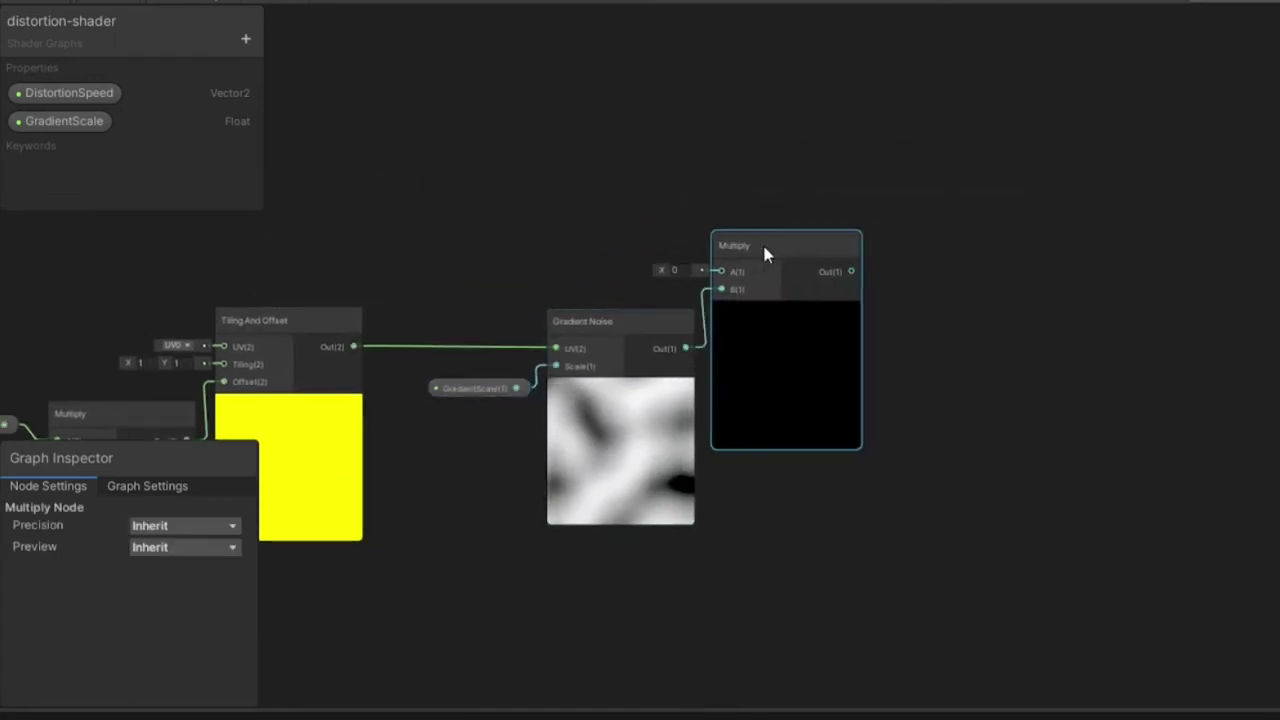
pyautogui.click(672, 165)
pyautogui.press('space')
pyautogui.write('scr')
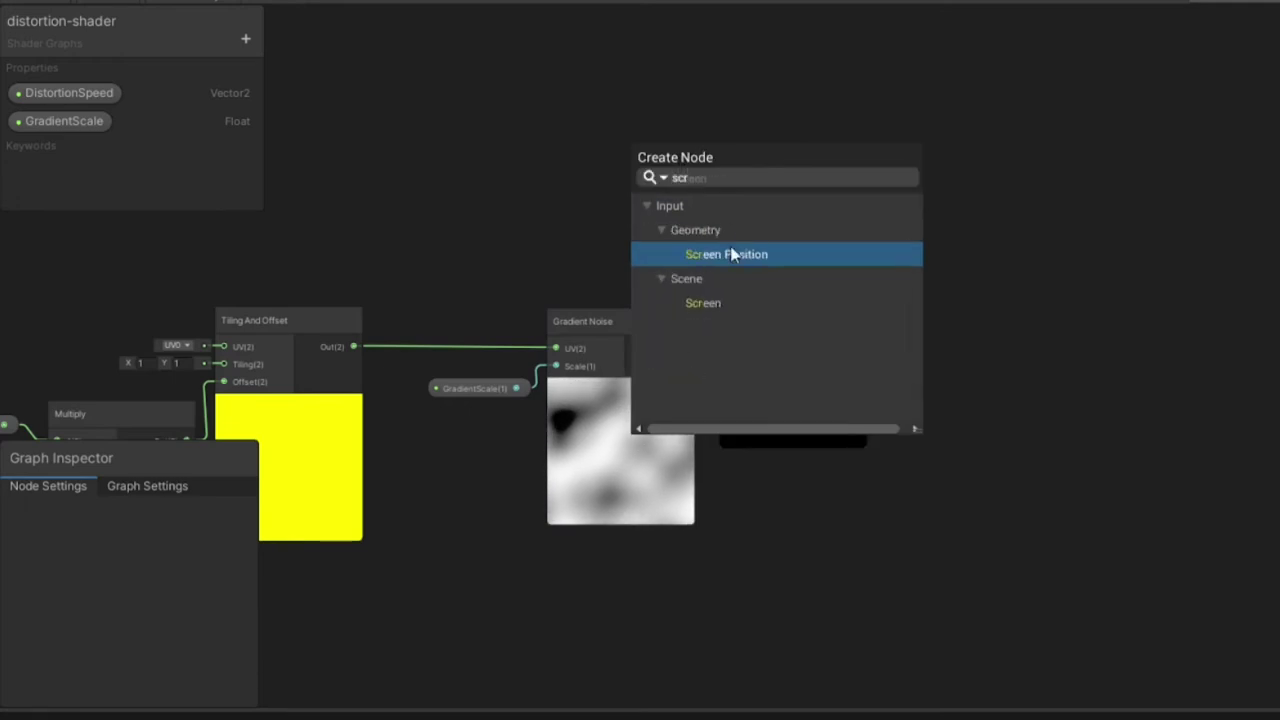
pyautogui.click(734, 262)
pyautogui.moveTo(701, 192); pyautogui.dragTo(615, 68)
pyautogui.moveTo(615, 68); pyautogui.dragTo(615, 113, button='middle')
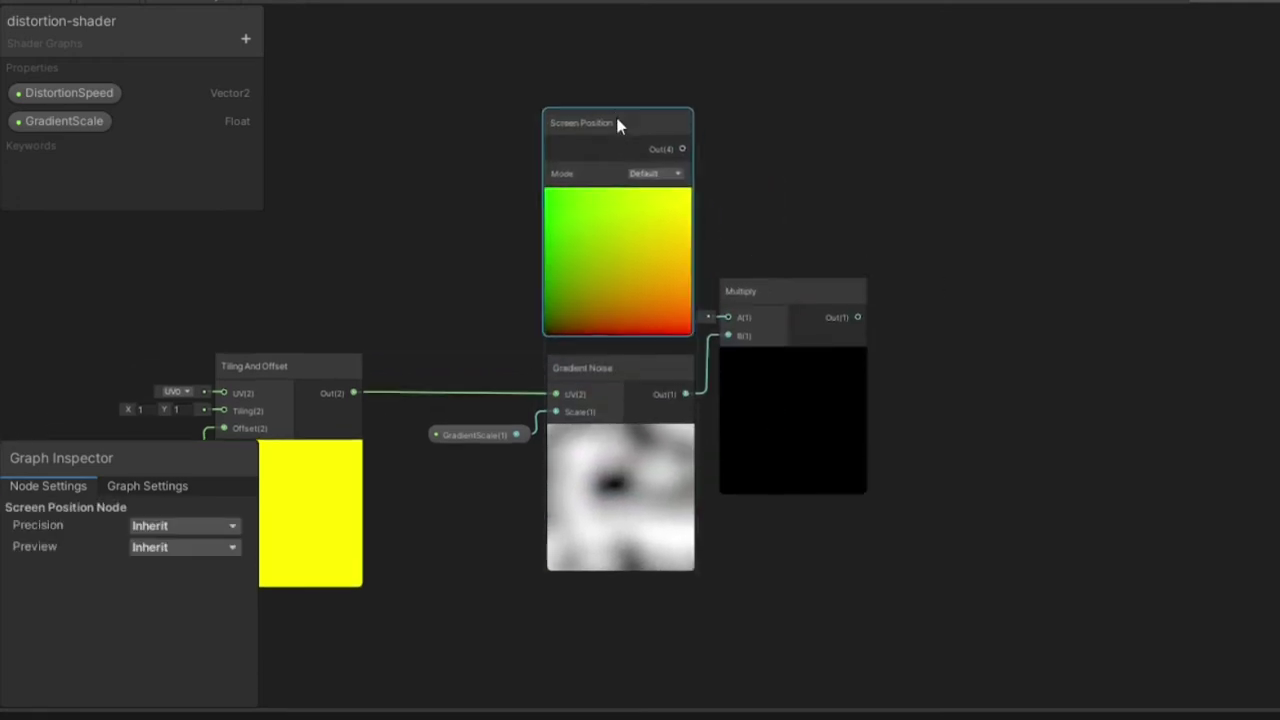
pyautogui.moveTo(740, 319); pyautogui.dragTo(740, 319)
pyautogui.moveTo(786, 306); pyautogui.dragTo(702, 358, button='middle')
# Create a second Multiply node connected from the first Multiply's output
pyautogui.moveTo(776, 362); pyautogui.dragTo(775, 360)
pyautogui.write('mul')
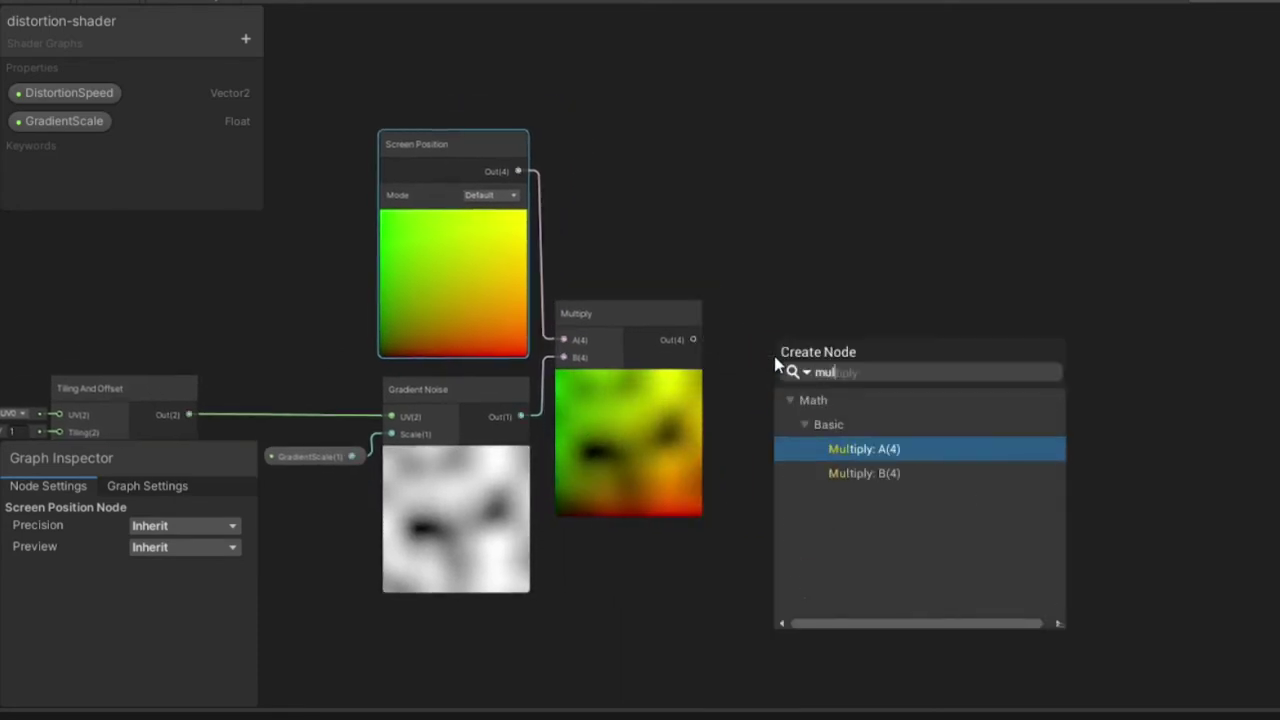
pyautogui.press('Down')
pyautogui.press('Return')
pyautogui.moveTo(877, 322); pyautogui.dragTo(813, 262)
pyautogui.click(162, 43)
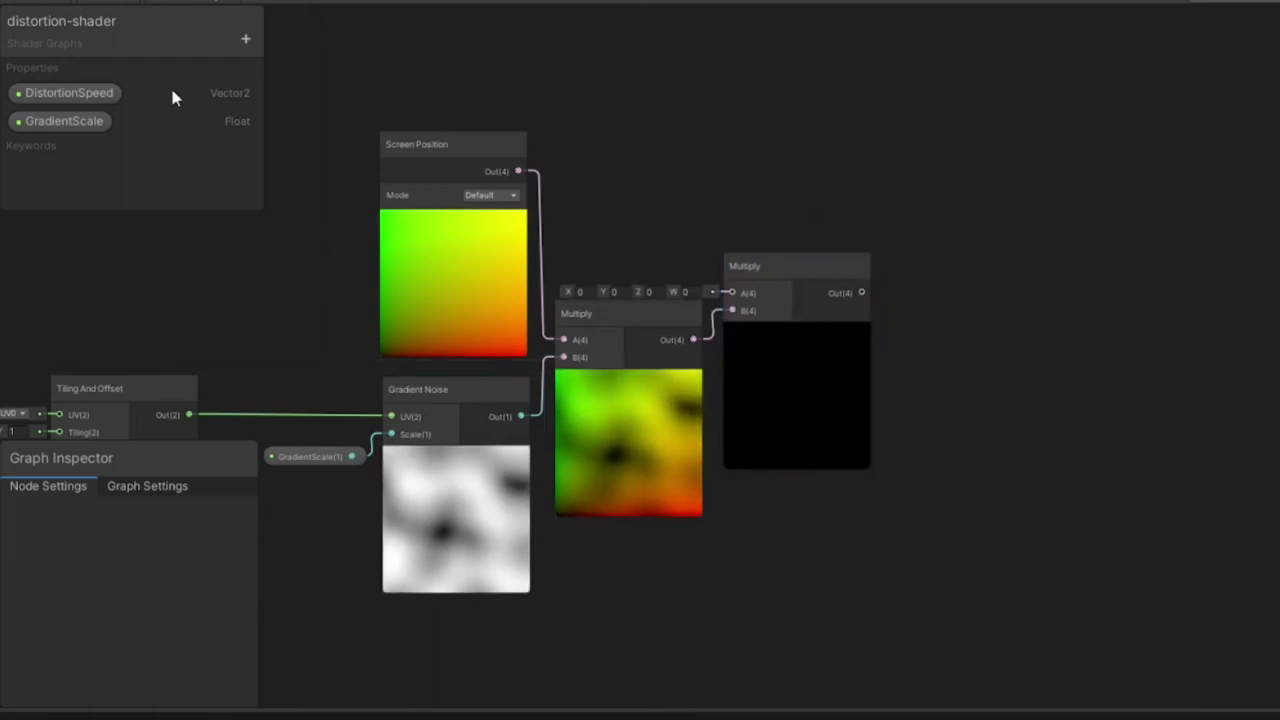
# Create a Vector2 property DistortionPower defaulting to 1, 1 and wire it into the second Multiply
pyautogui.click(243, 40)
pyautogui.click(286, 72)
pyautogui.write('DistortionPower')
pyautogui.press('Return')
pyautogui.click(69, 150)
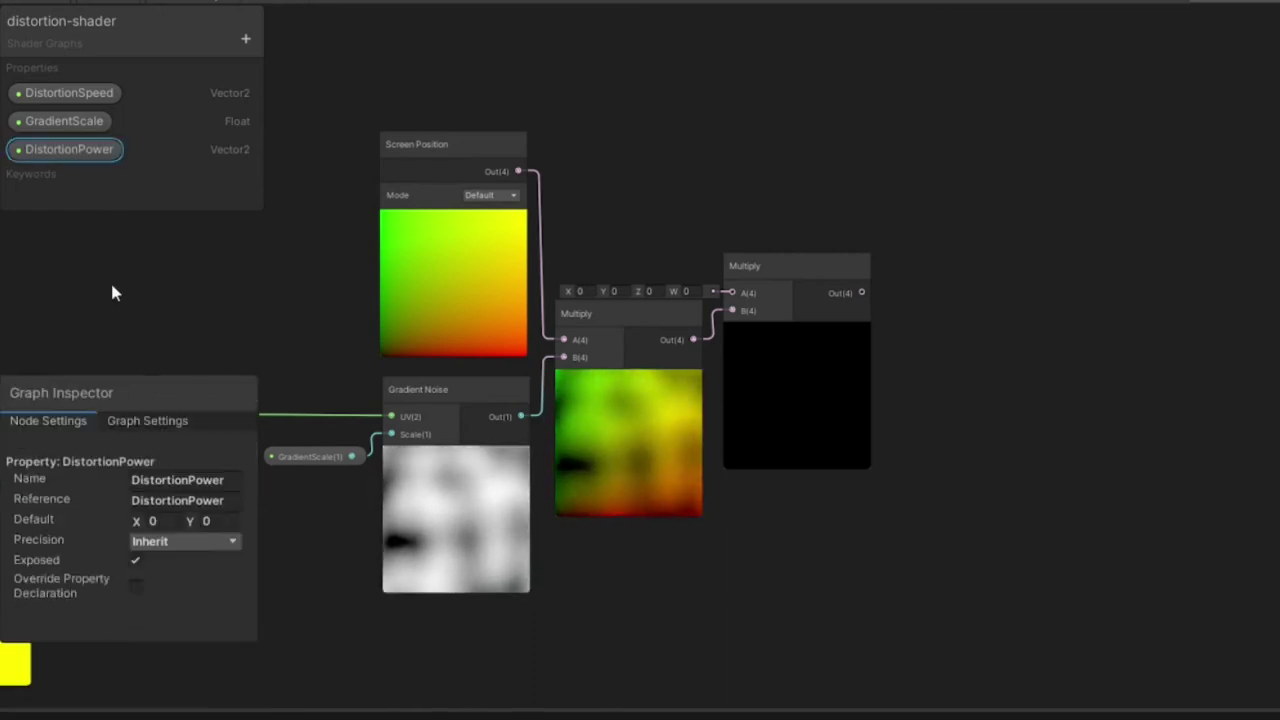
pyautogui.click(152, 368)
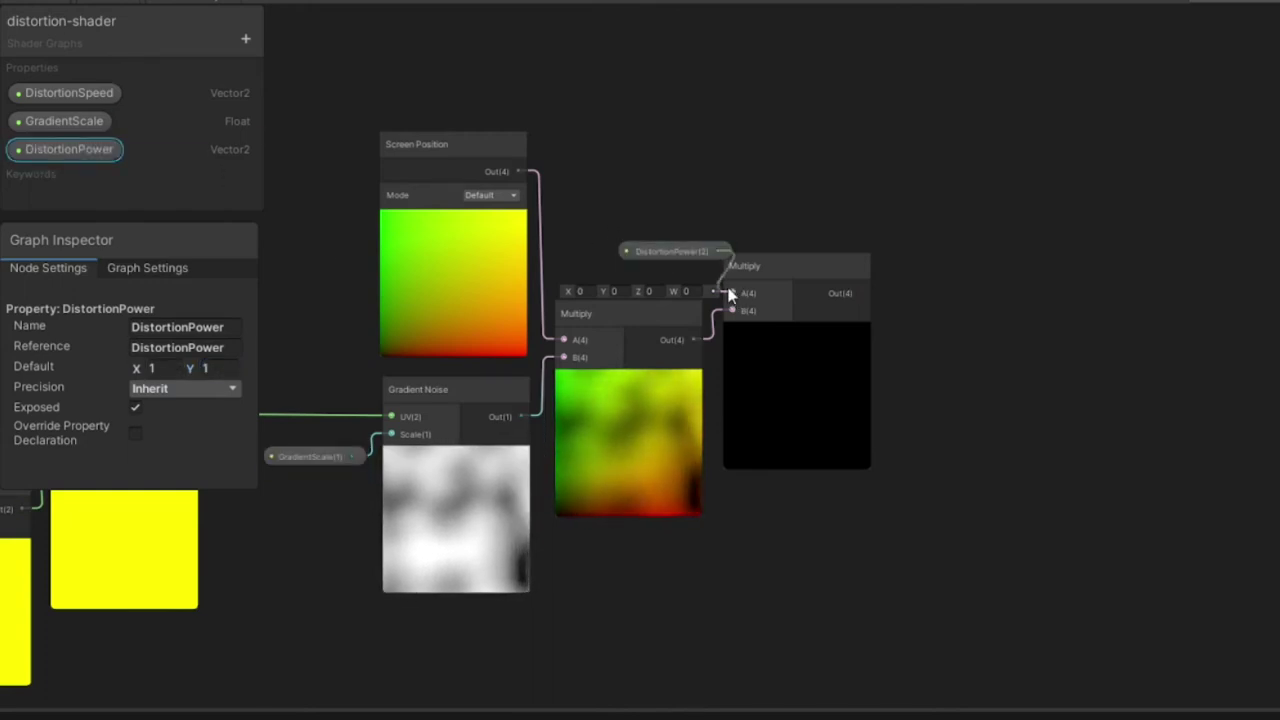
pyautogui.moveTo(722, 266); pyautogui.dragTo(674, 266)
pyautogui.click(843, 177)
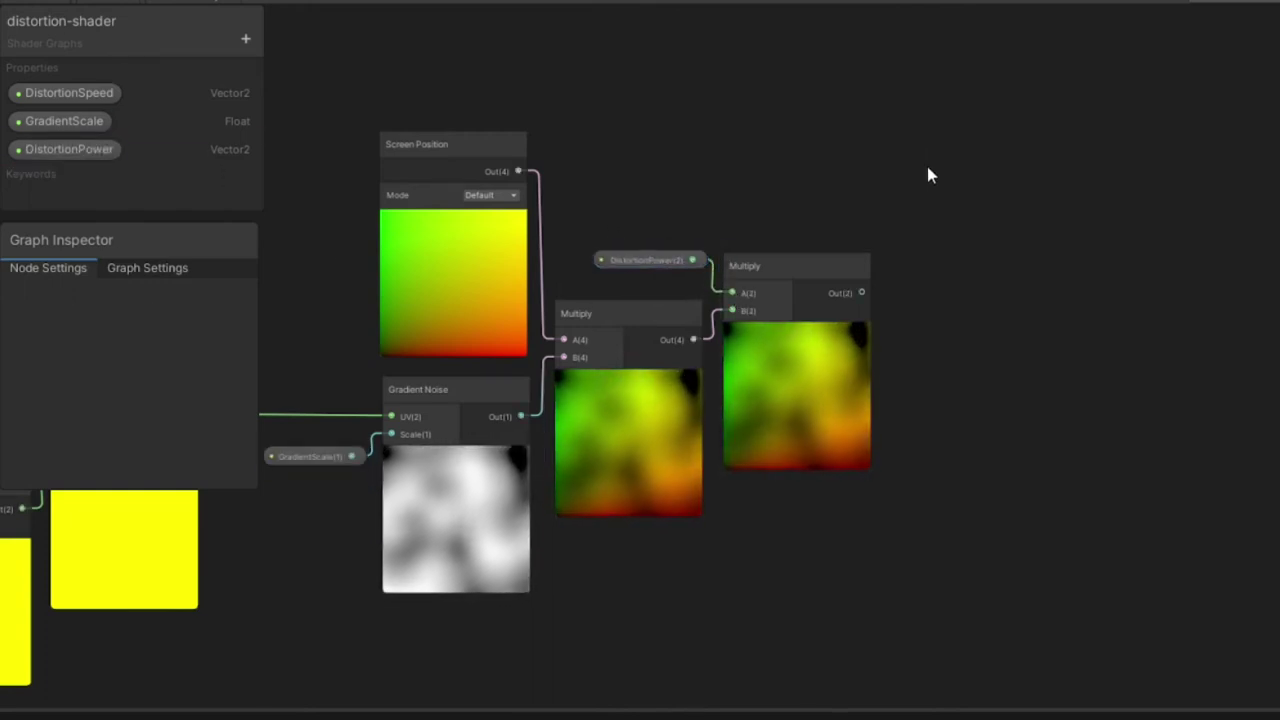
pyautogui.press('space')
pyautogui.press('Right')
# Add an Add node with Screen Position in A and the DistortionPower-scaled noise in B
pyautogui.write('add')
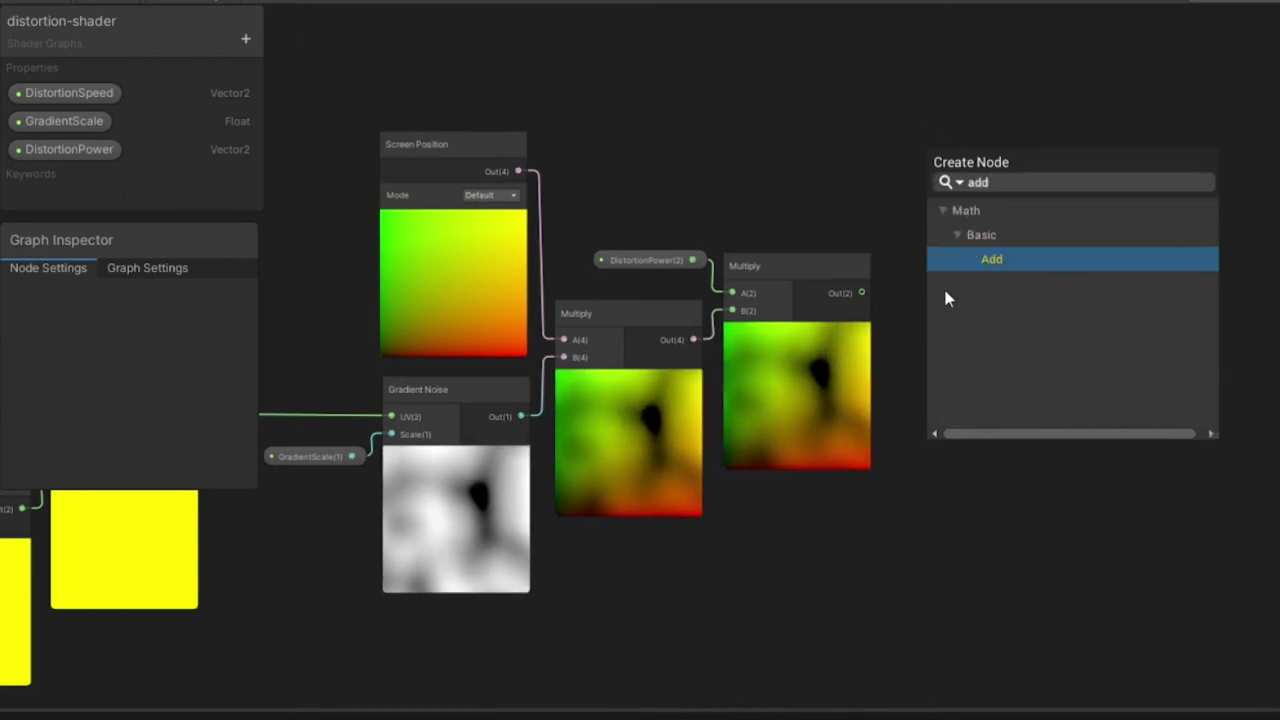
pyautogui.click(980, 259)
pyautogui.moveTo(963, 193); pyautogui.dragTo(940, 173)
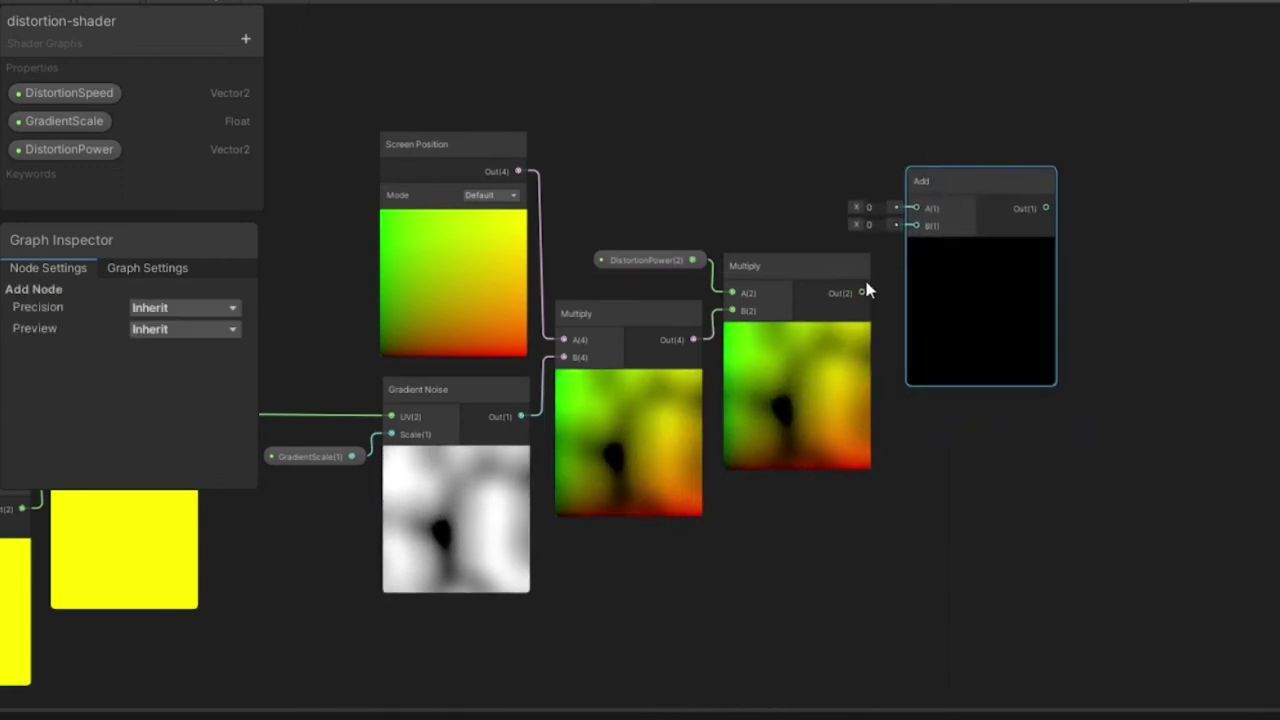
pyautogui.moveTo(866, 290); pyautogui.dragTo(916, 226)
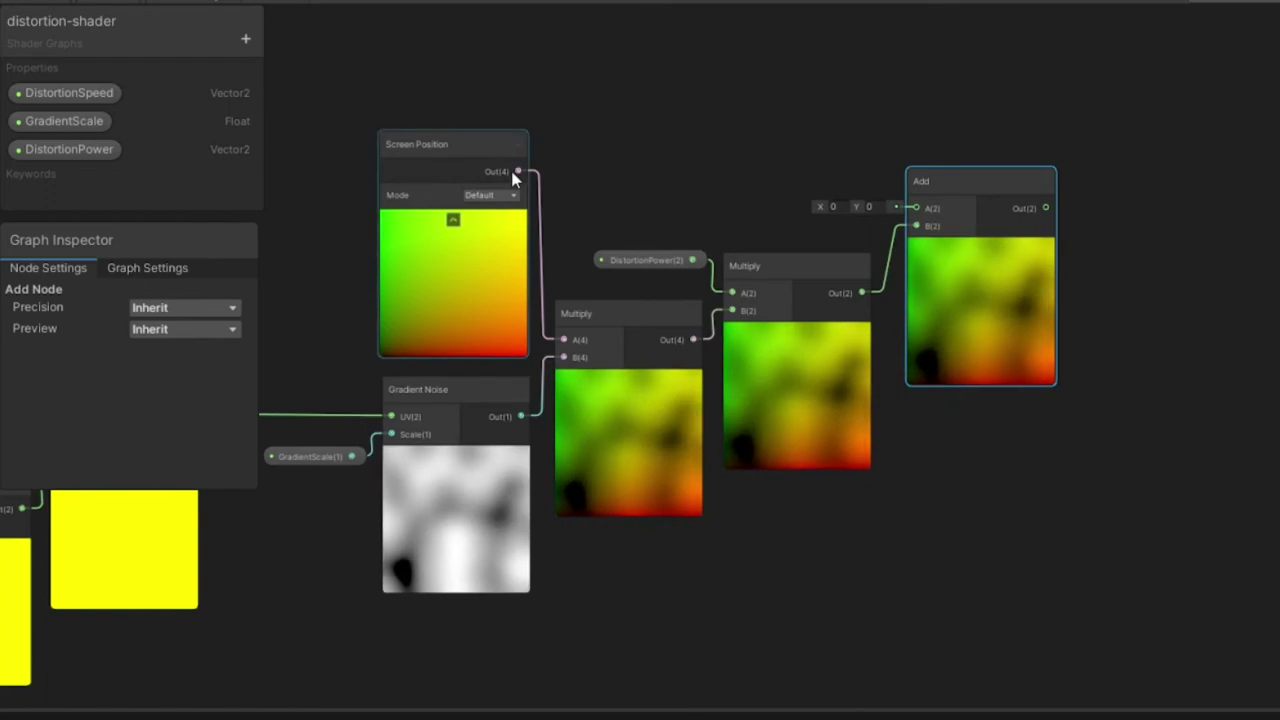
pyautogui.moveTo(527, 175); pyautogui.dragTo(963, 169)
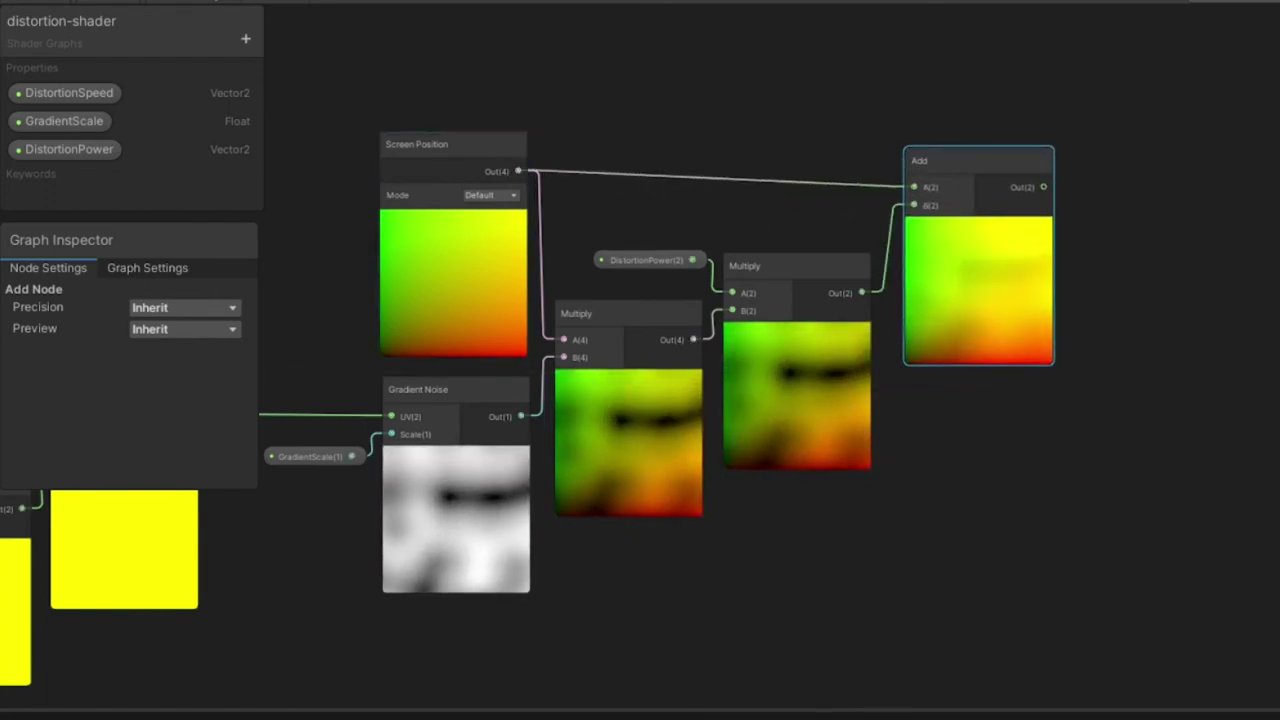
# Add a Scene Color node sampling the Add output as UV, feeding the Fragment Base Color
pyautogui.moveTo(1169, 256); pyautogui.dragTo(765, 301, button='middle')
pyautogui.press('space')
pyautogui.write('sc')
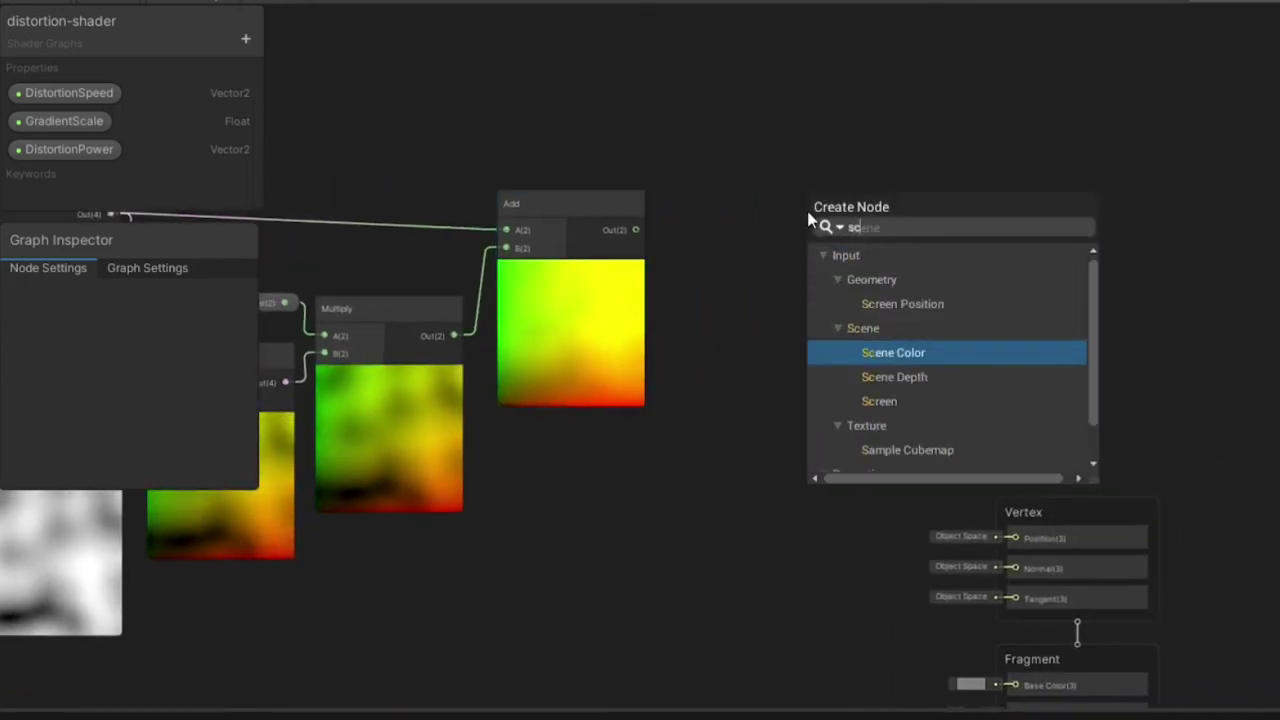
pyautogui.click(915, 350)
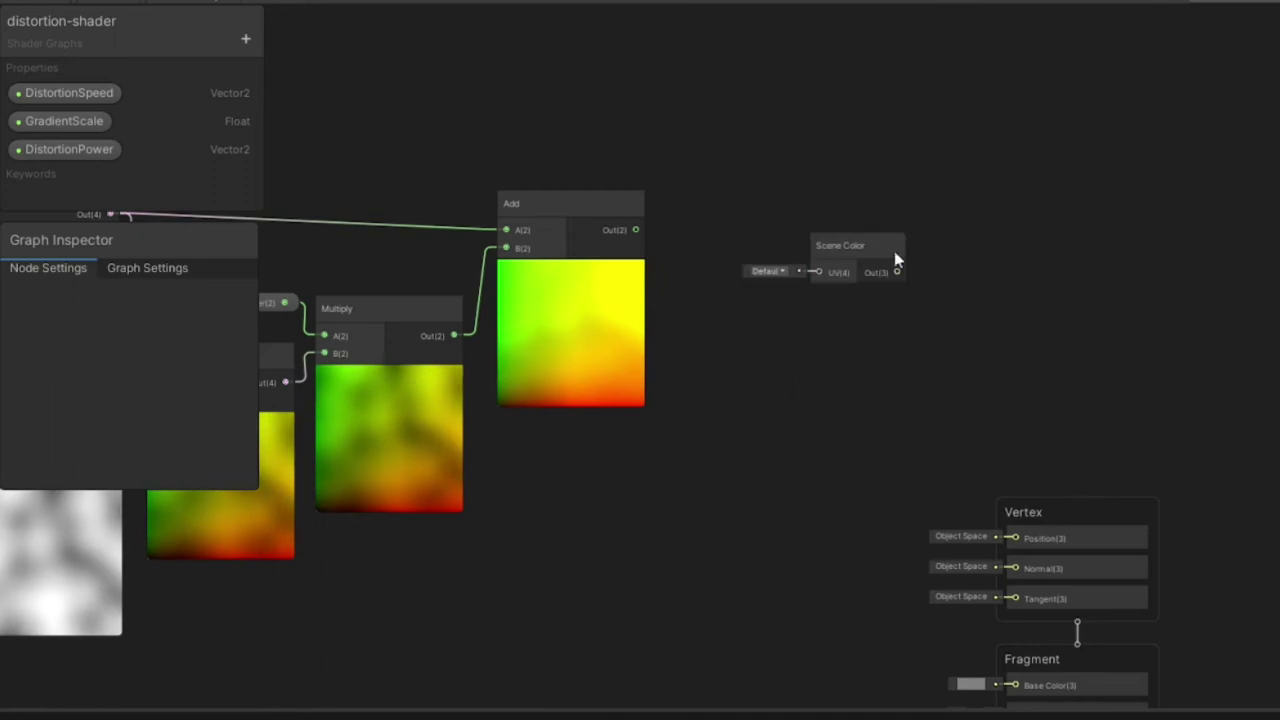
pyautogui.moveTo(838, 245); pyautogui.dragTo(802, 227)
pyautogui.moveTo(635, 230); pyautogui.dragTo(787, 254)
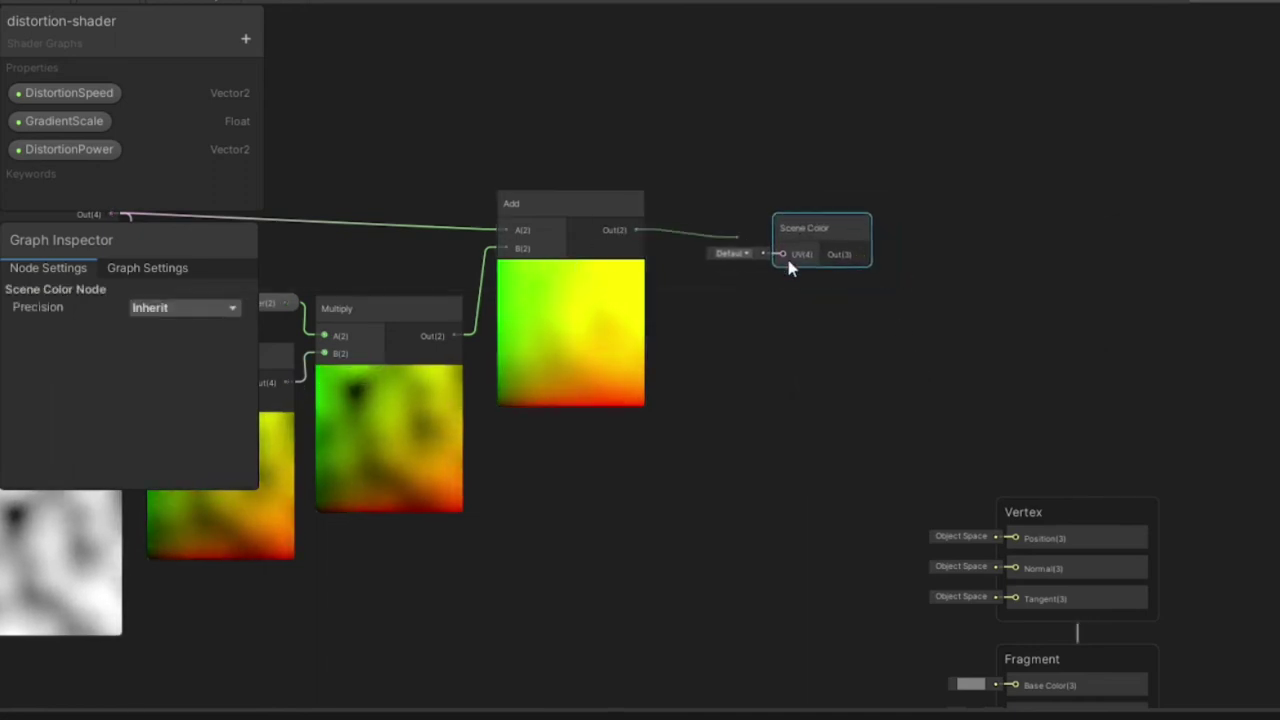
pyautogui.click(838, 420)
pyautogui.moveTo(1137, 653); pyautogui.dragTo(1031, 143)
pyautogui.moveTo(1031, 143); pyautogui.dragTo(698, 290, button='middle')
pyautogui.scroll(2, 698, 290)
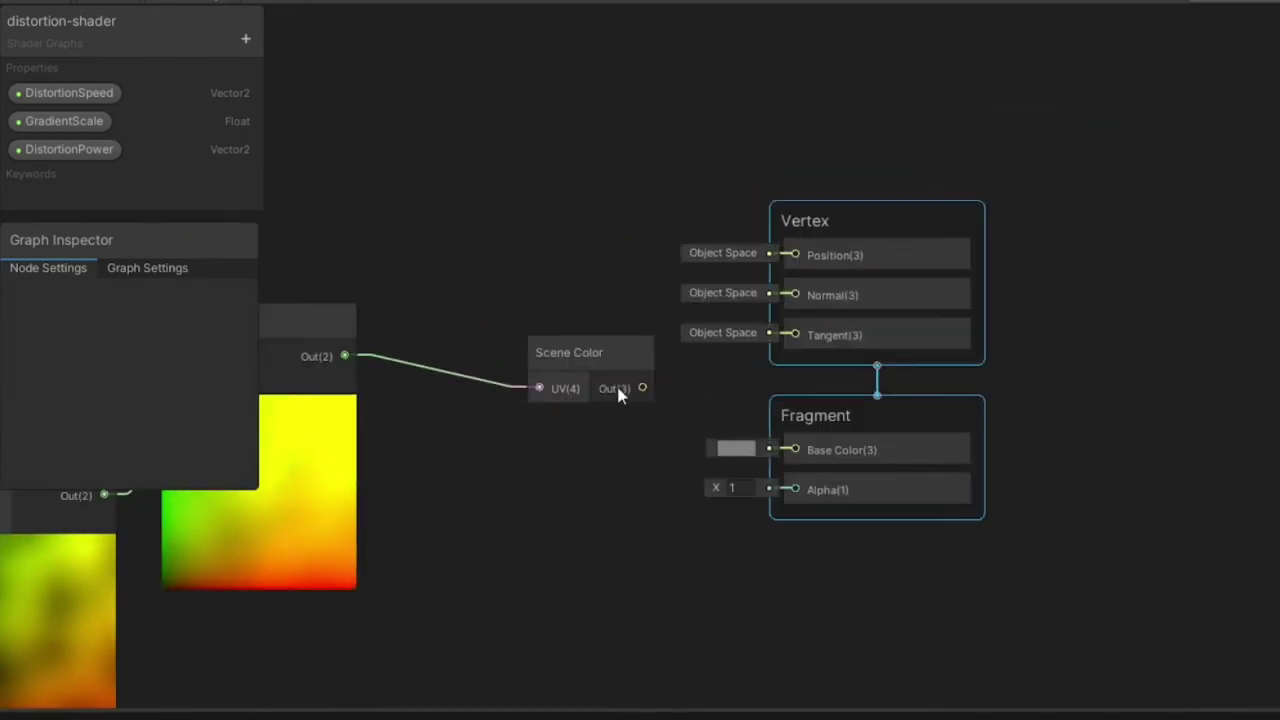
pyautogui.click(1049, 345)
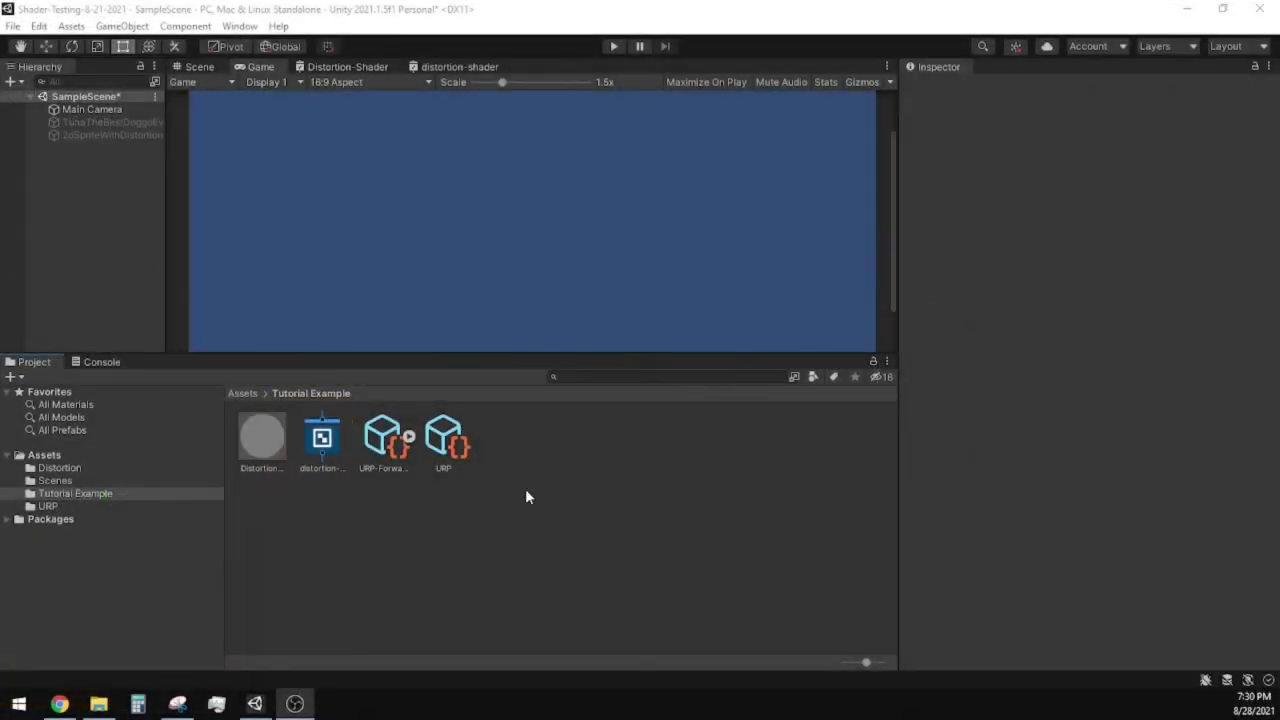
# Add a Render Objects feature named DistortionEffect to URP-Forward-Renderer
pyautogui.click(374, 440)
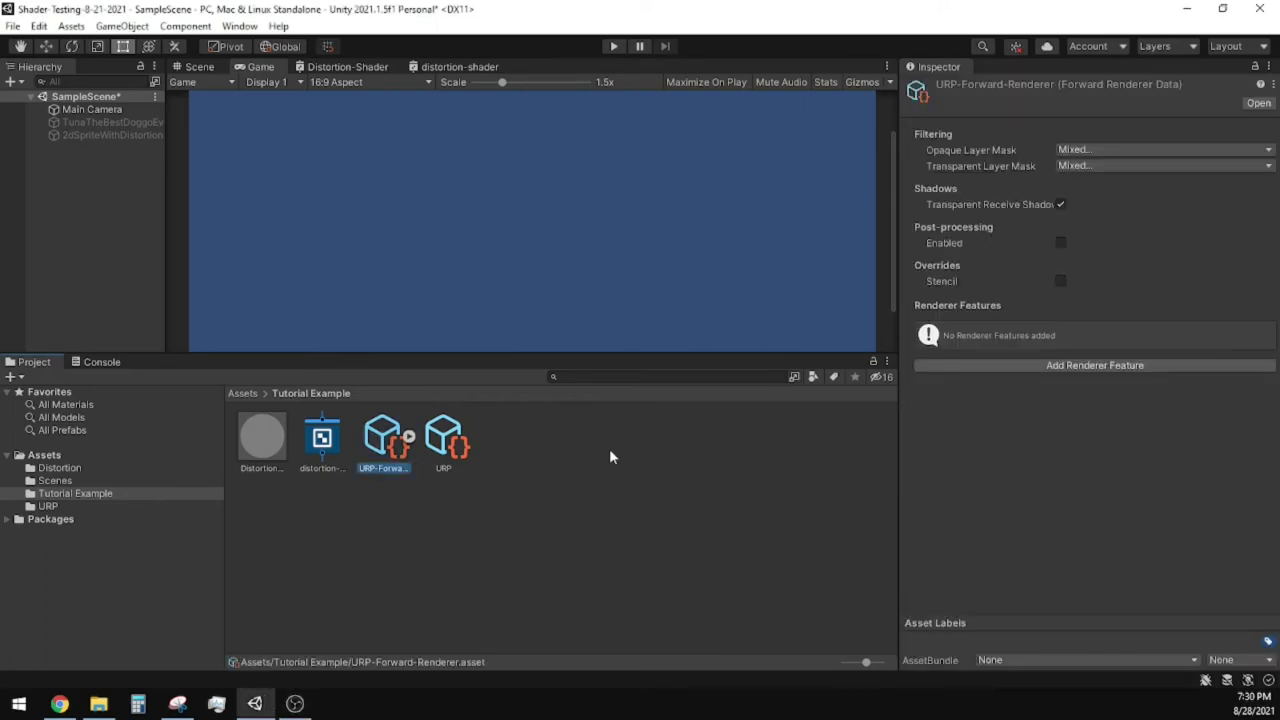
pyautogui.click(1065, 367)
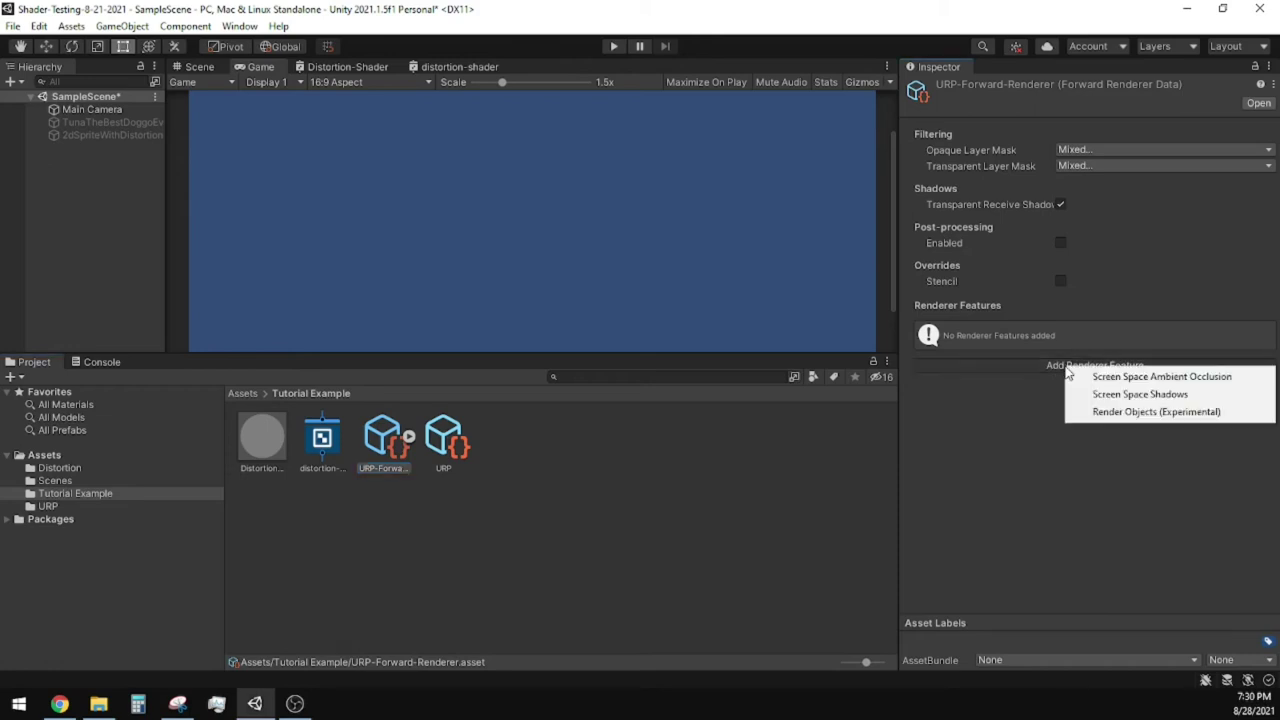
pyautogui.click(1107, 414)
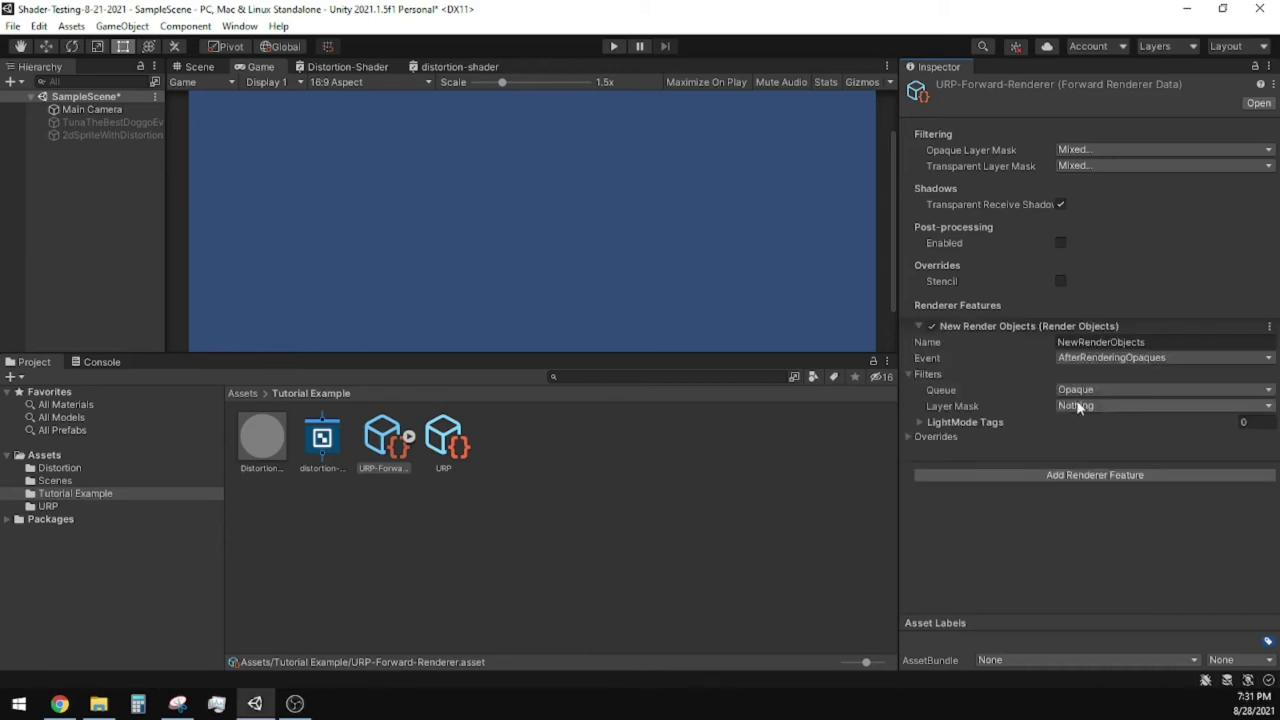
pyautogui.click(1156, 342)
pyautogui.write('Distort')
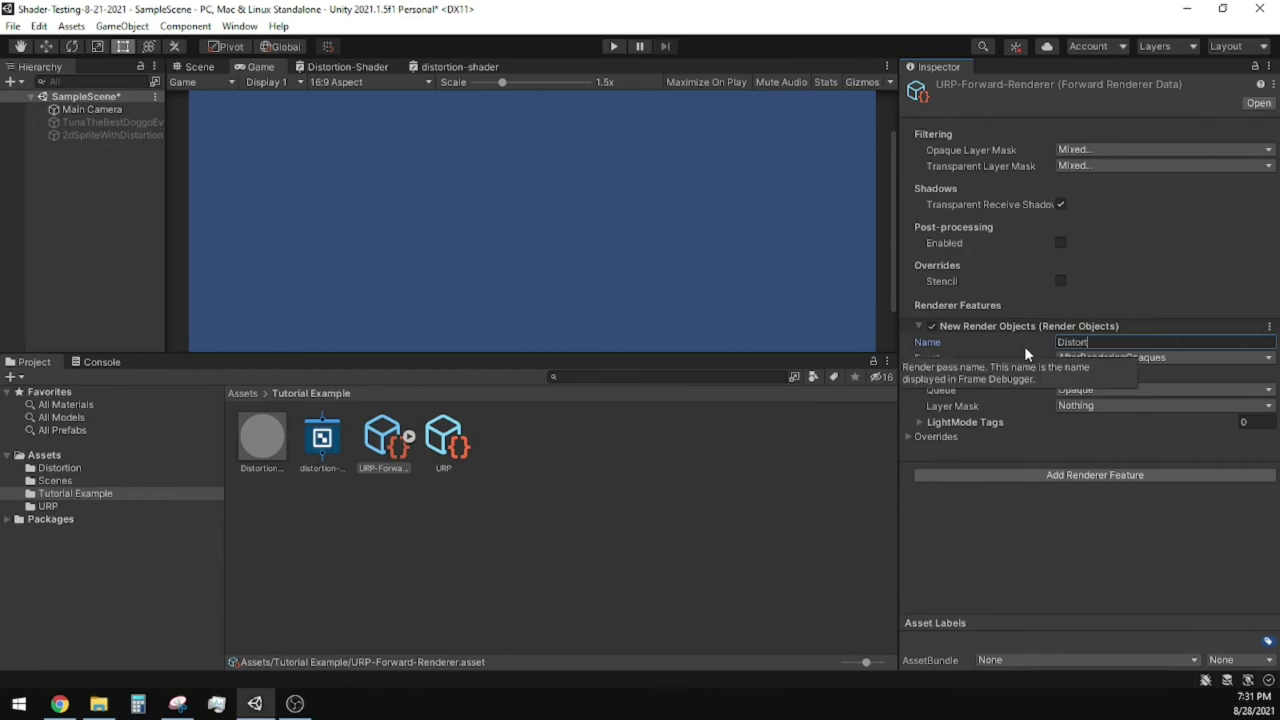
pyautogui.write('ionEffect')
pyautogui.press('Return')
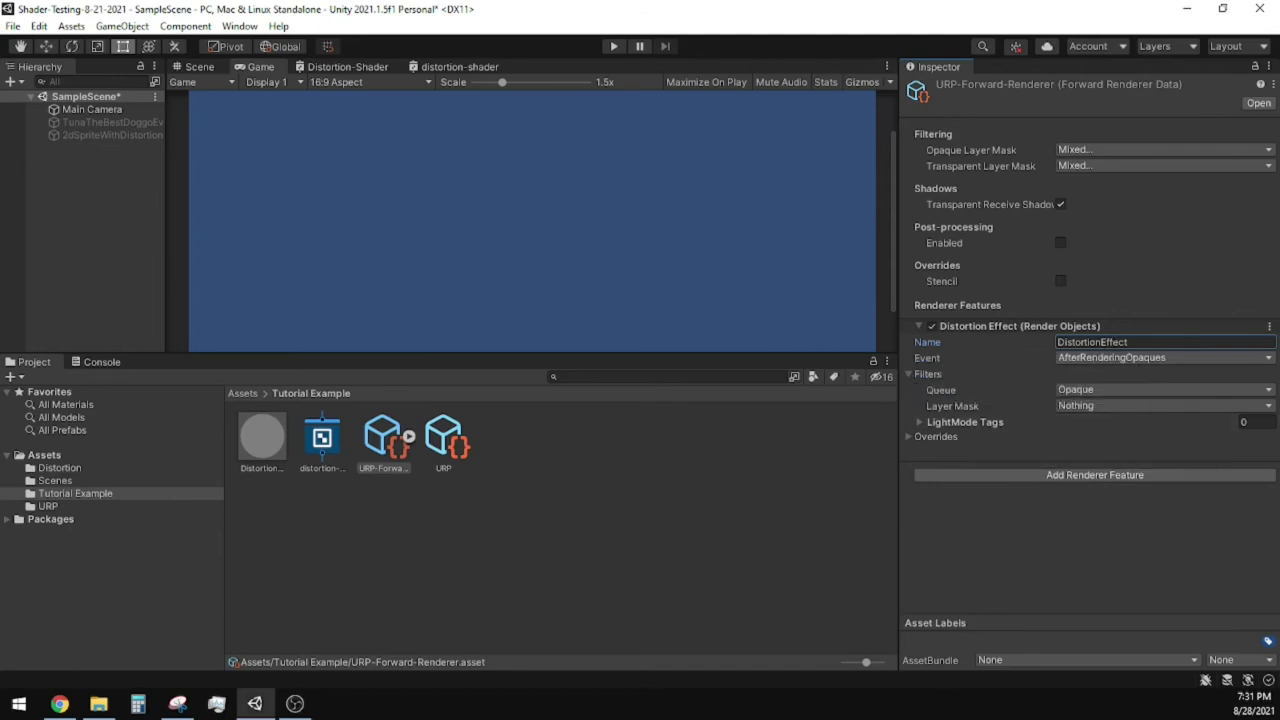
# Set DistortionEffect's event to BeforeRenderingOpaques and its queue to Transparent
pyautogui.click(1163, 357)
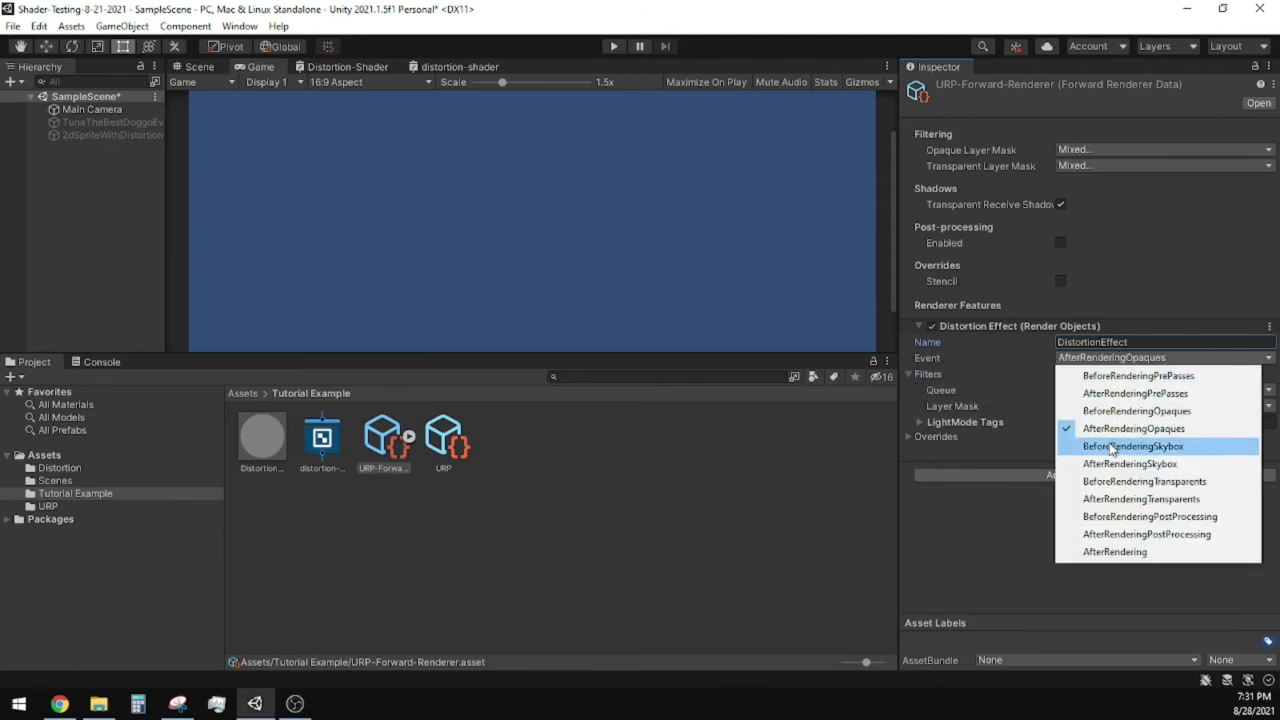
pyautogui.click(1134, 411)
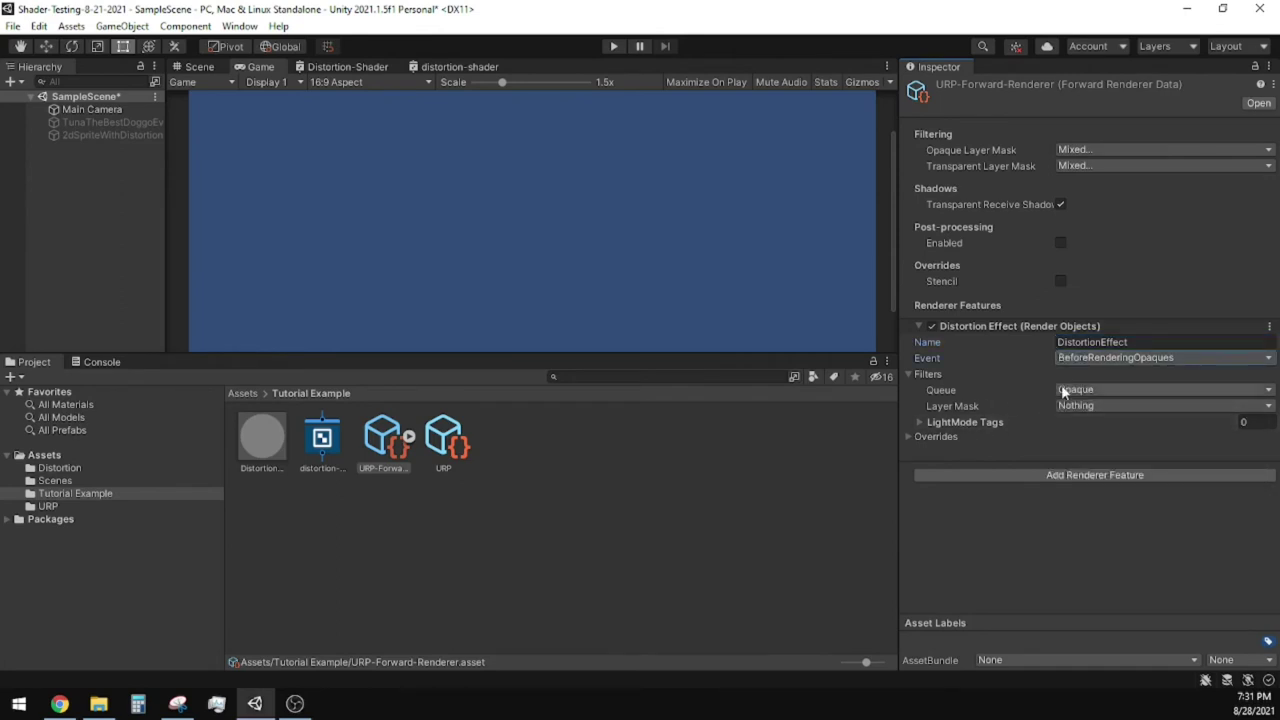
pyautogui.click(1089, 390)
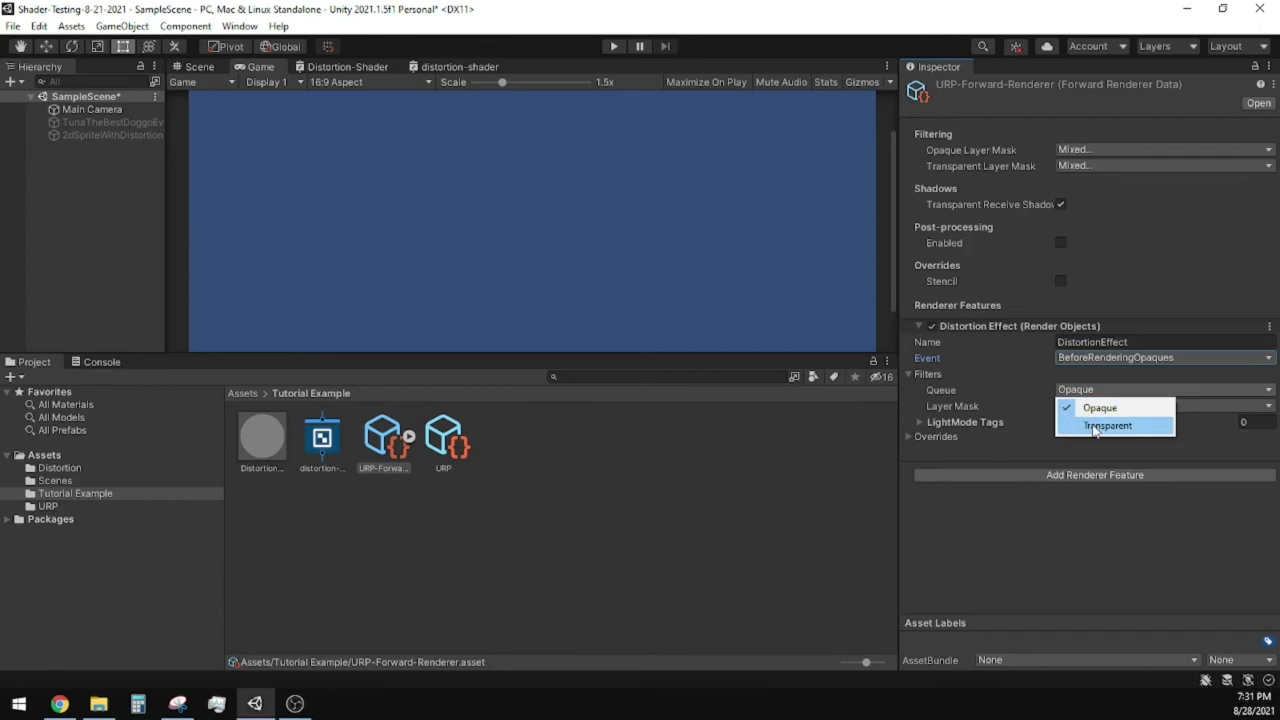
pyautogui.click(1093, 428)
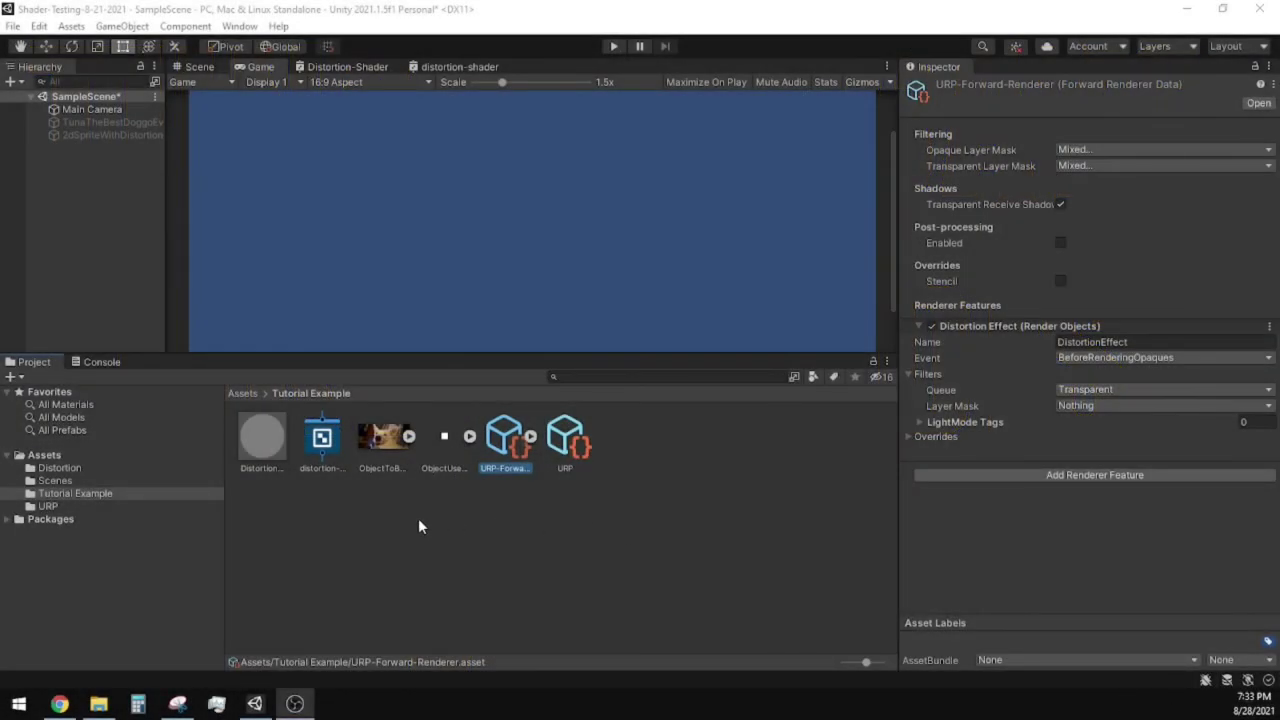
# Place the ObjectToBeDistorted dog image and the ObjectUsedToDistort sprite into the scene
pyautogui.click(384, 450)
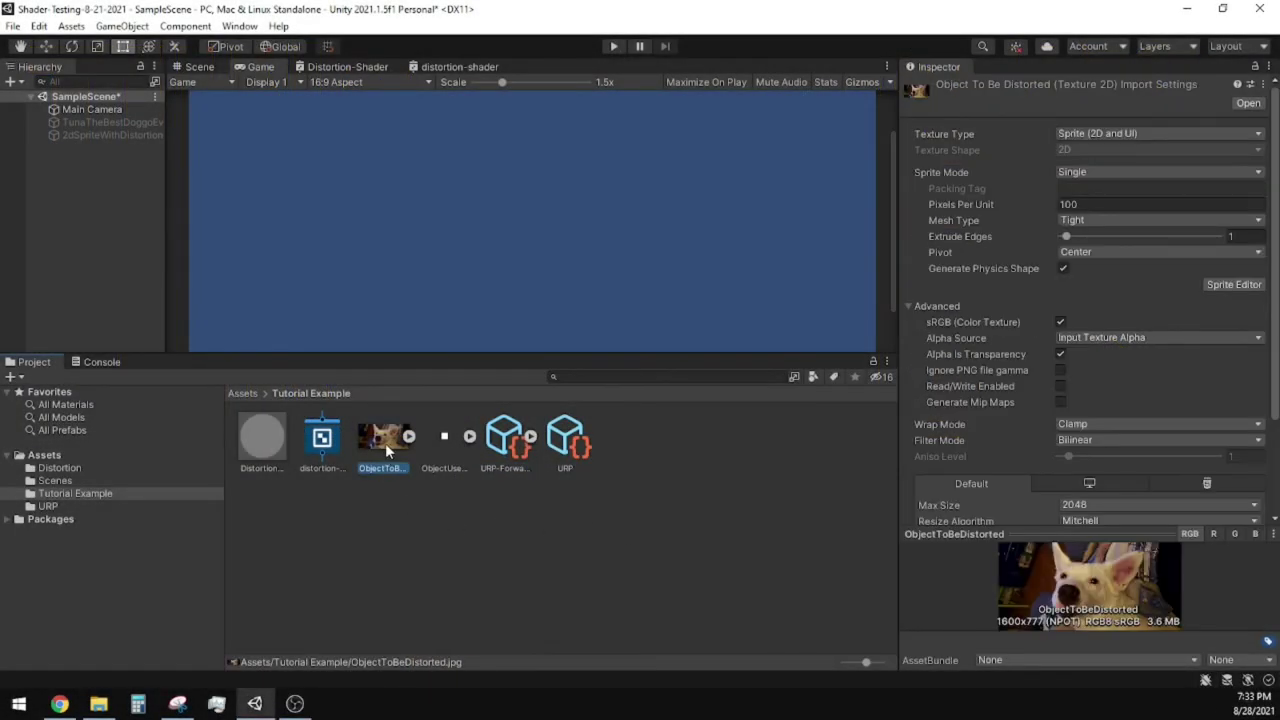
pyautogui.moveTo(385, 443); pyautogui.dragTo(96, 201)
pyautogui.click(449, 442)
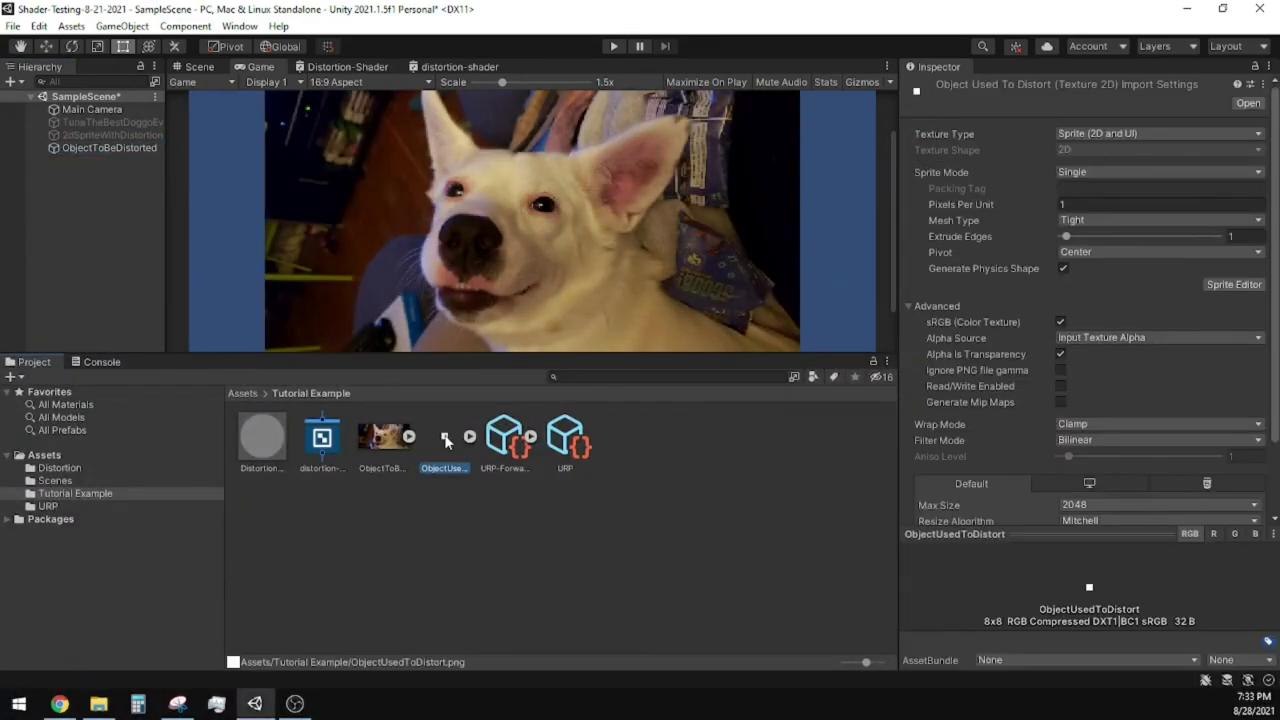
pyautogui.moveTo(367, 408); pyautogui.dragTo(68, 222)
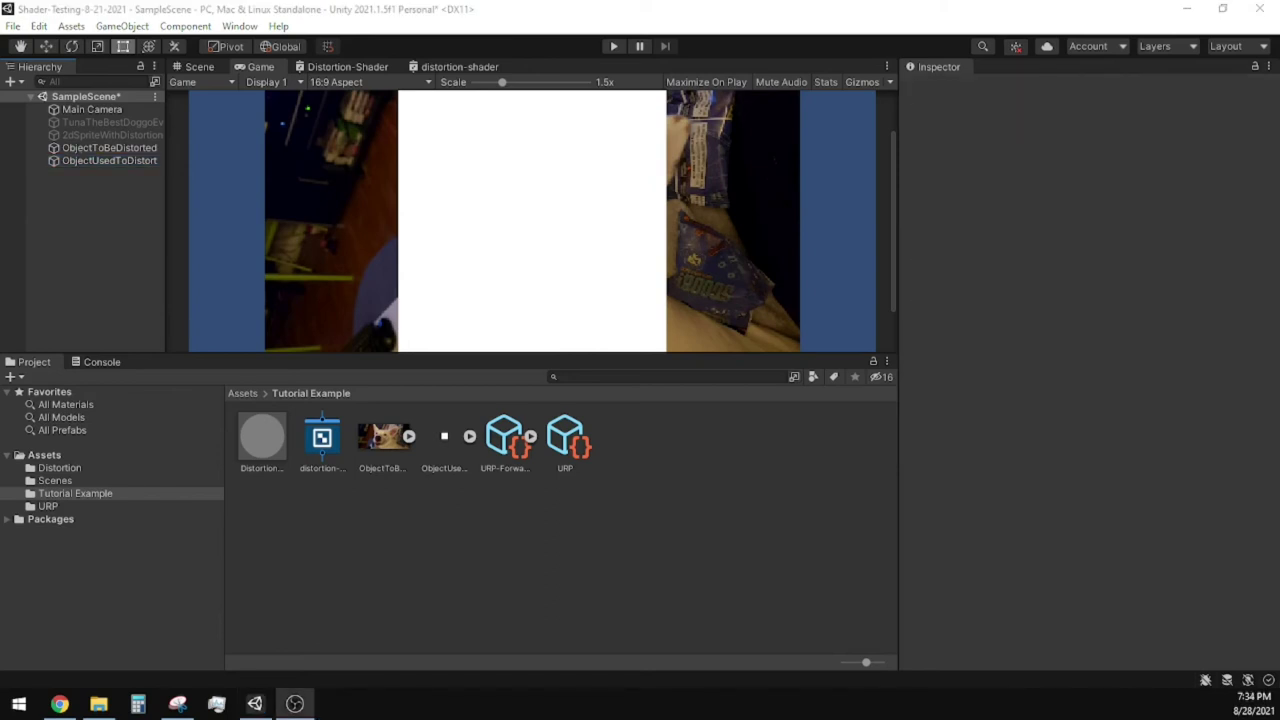
# Name user layer 6 DistortionEffect in the Tags and Layers settings
pyautogui.click(97, 160)
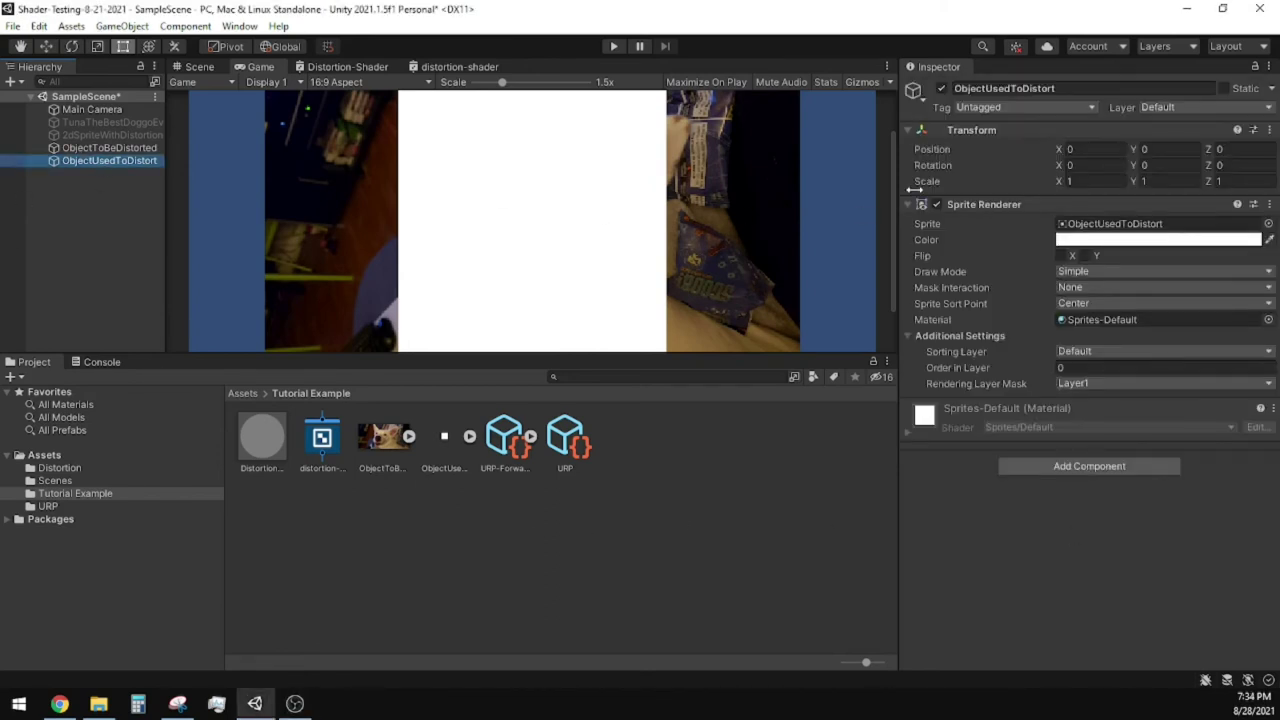
pyautogui.click(1185, 110)
pyautogui.click(1183, 236)
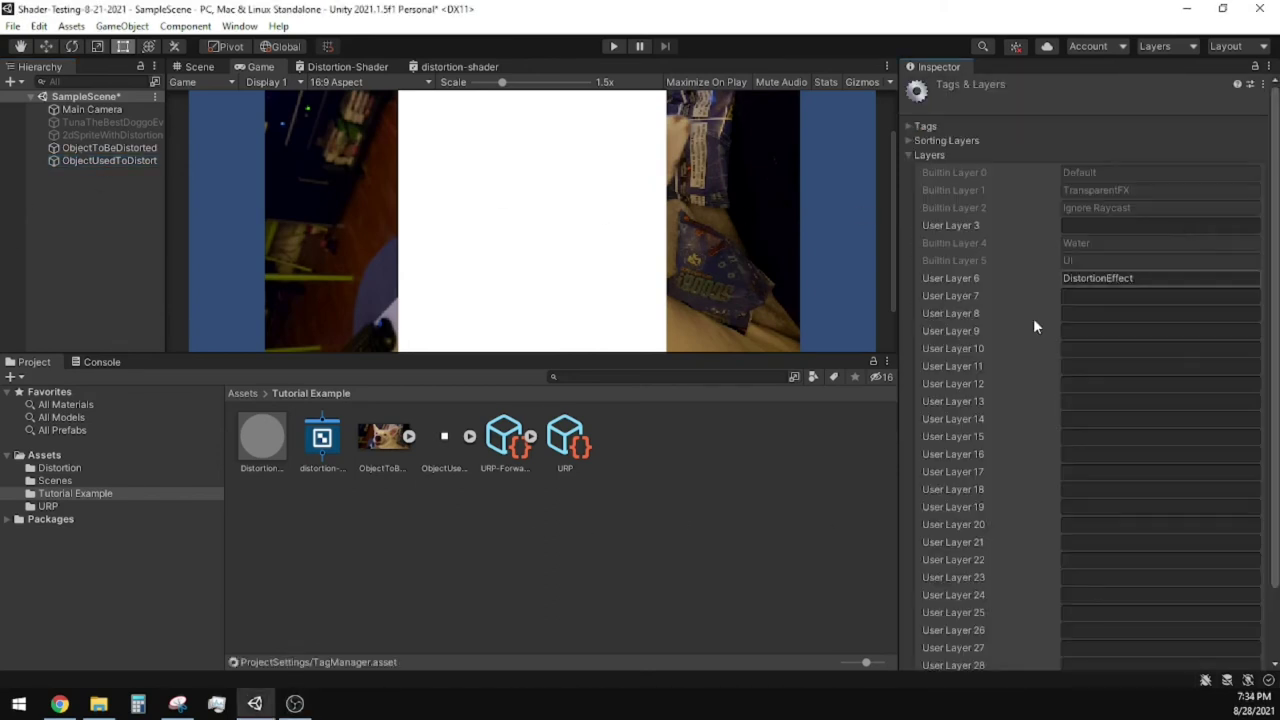
pyautogui.click(1080, 280)
pyautogui.moveTo(1106, 280); pyautogui.dragTo(1121, 281)
pyautogui.press('Left')
pyautogui.press('Return')
pyautogui.click(910, 155)
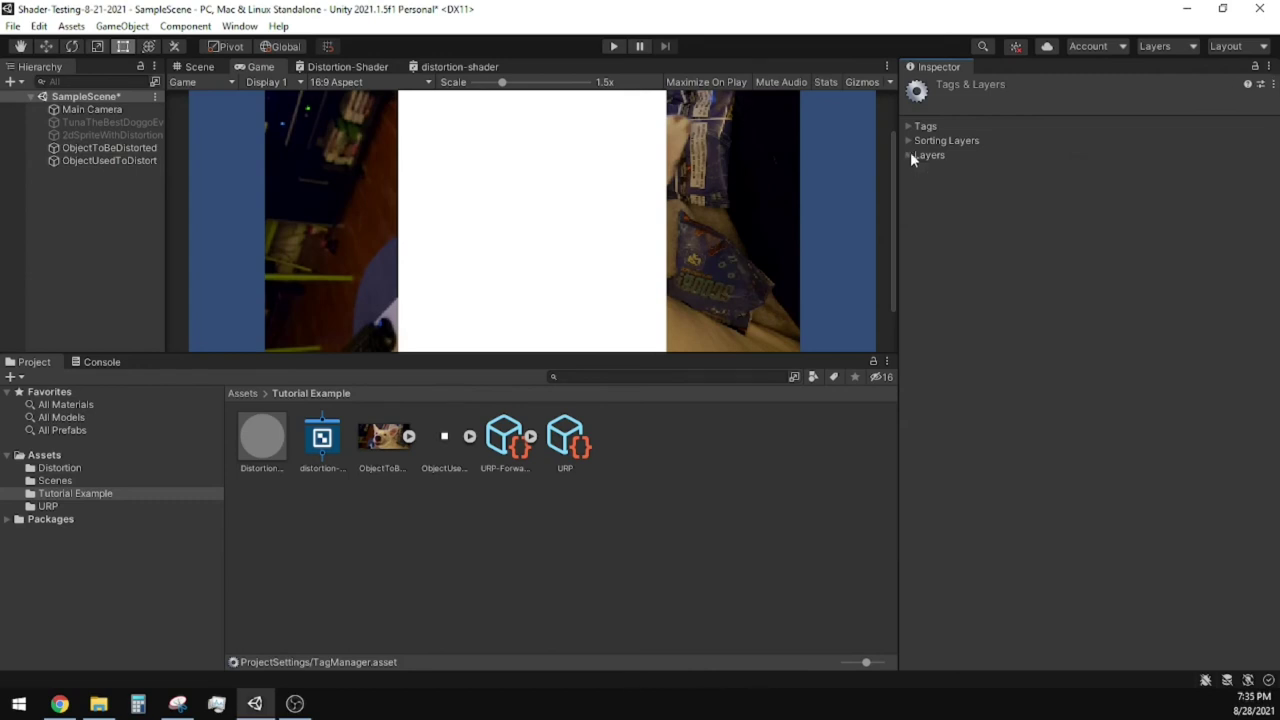
# Put ObjectUsedToDistort on the DistortionEffect layer
pyautogui.click(109, 160)
pyautogui.click(1148, 109)
pyautogui.click(1165, 214)
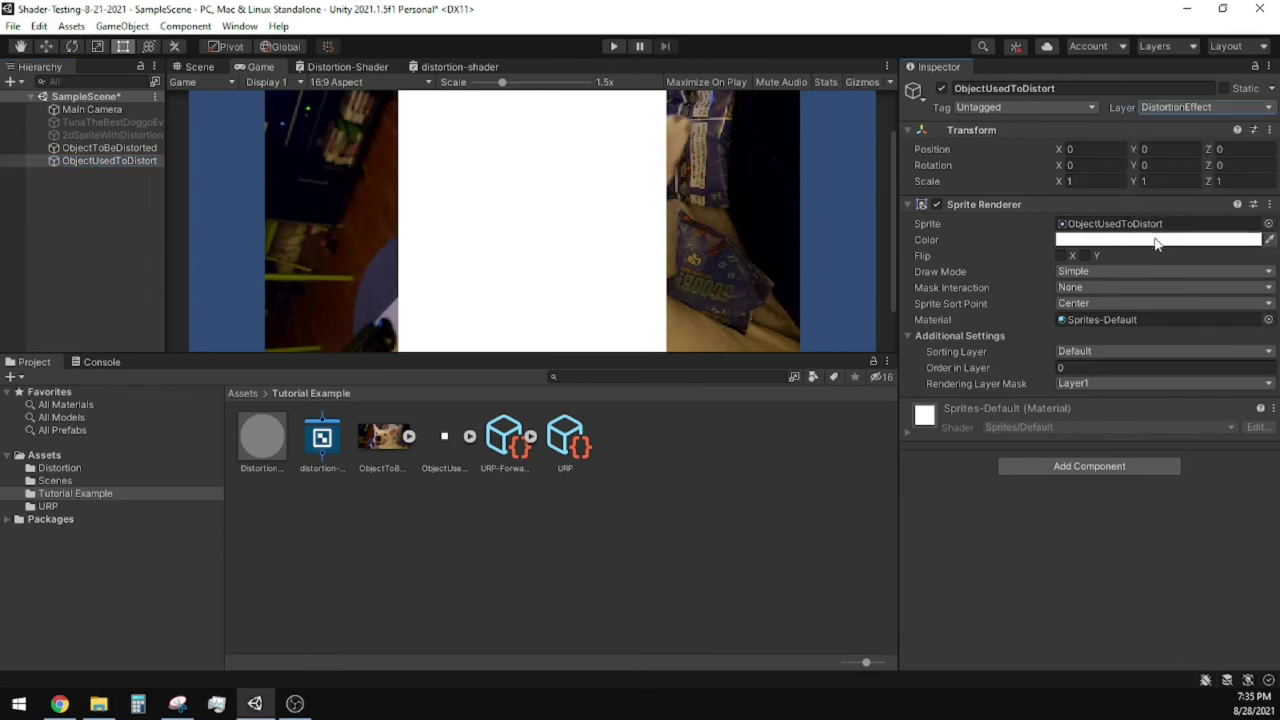
# Set ObjectUsedToDistort's sorting layer to HighestLayerForDistortionEffect
pyautogui.click(1098, 351)
pyautogui.click(1118, 411)
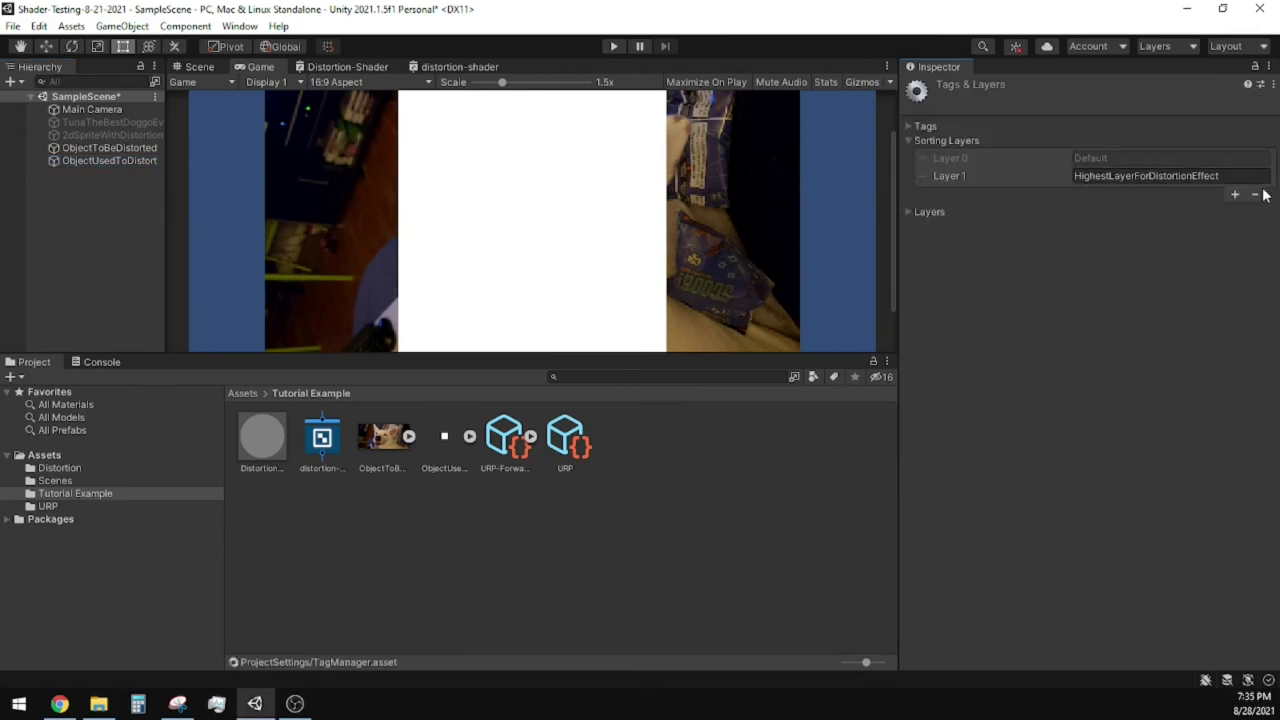
pyautogui.doubleClick(1200, 179)
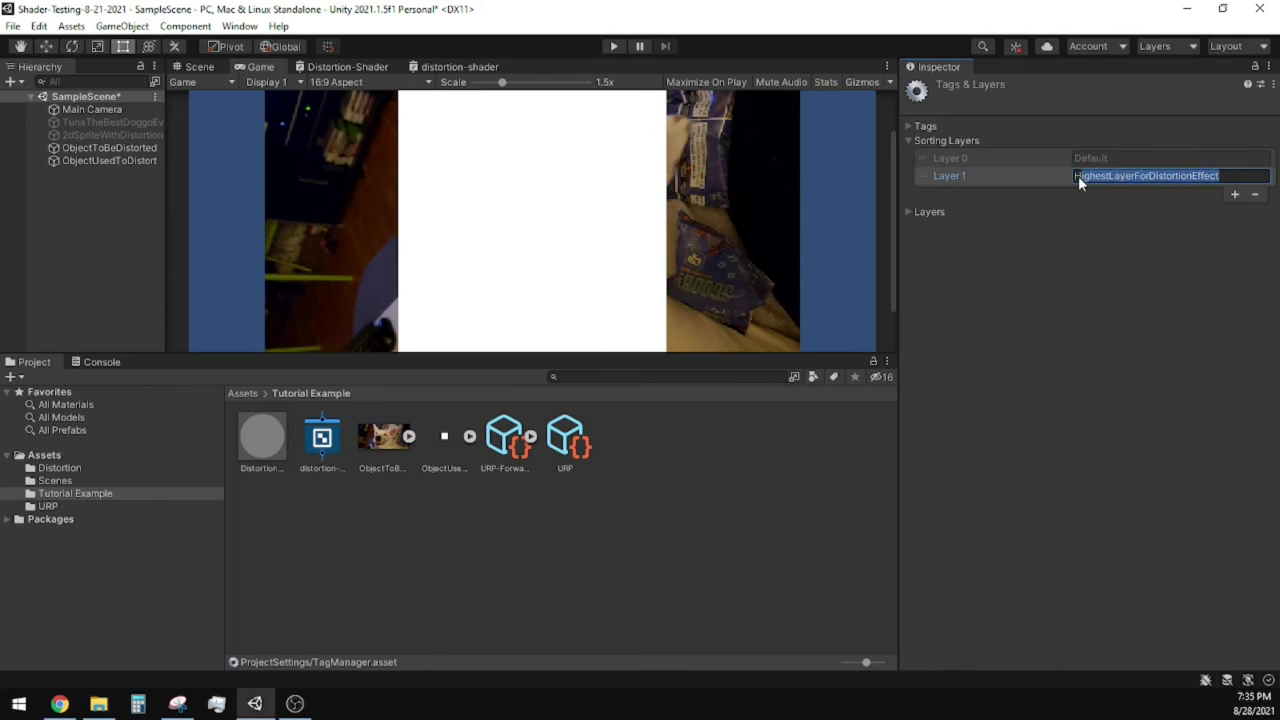
pyautogui.click(930, 140)
pyautogui.click(90, 161)
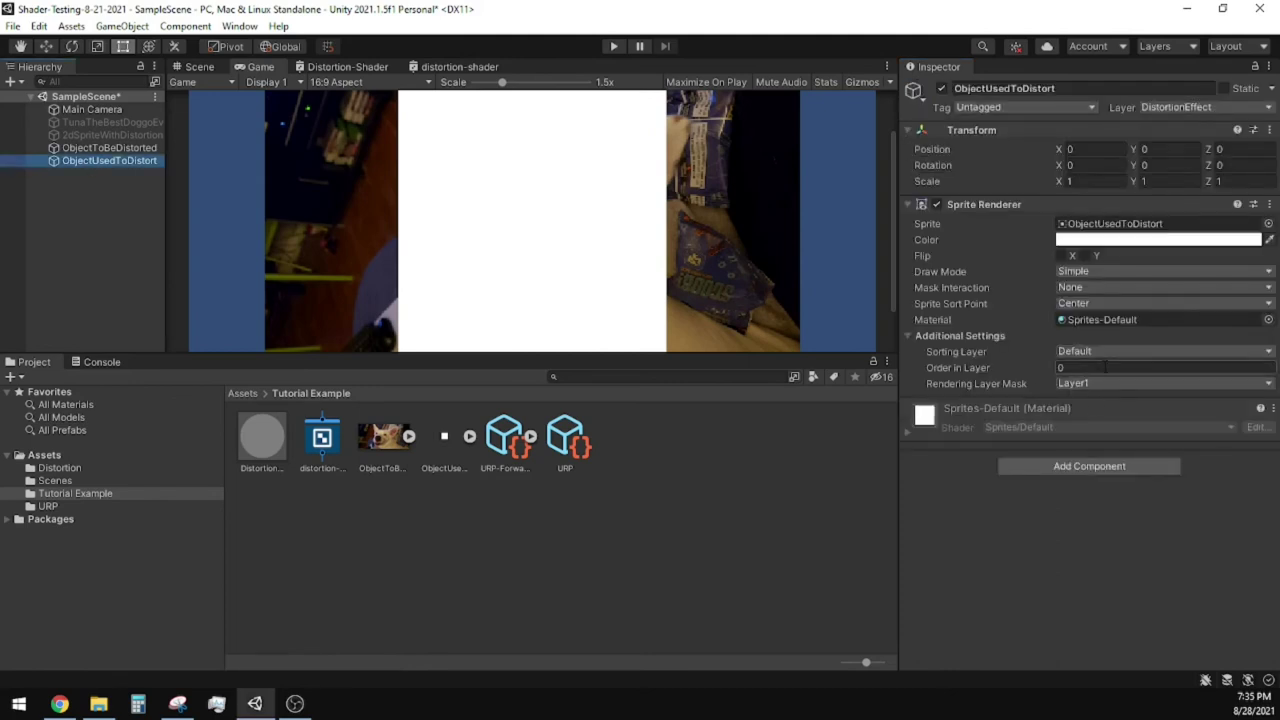
pyautogui.click(1095, 351)
pyautogui.click(1103, 386)
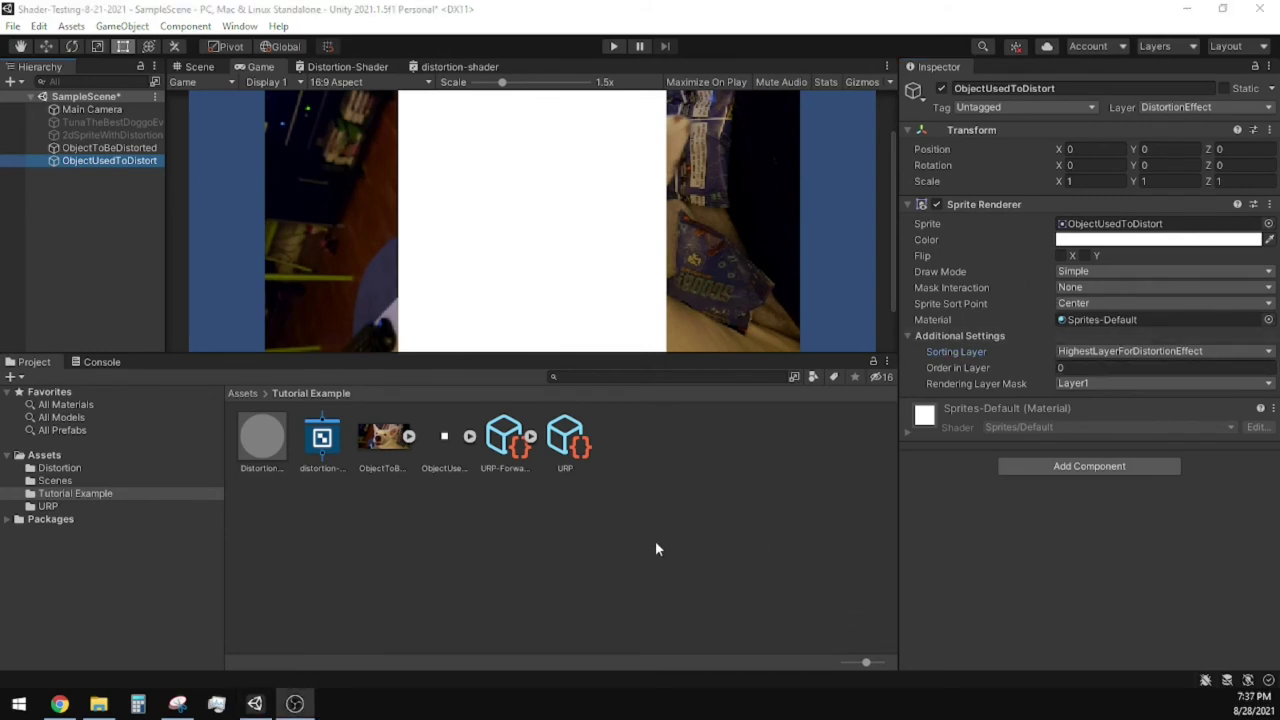
# Set the Distortion Effect feature's Layer Mask to Everything, then exclude DistortionEffect
pyautogui.click(505, 440)
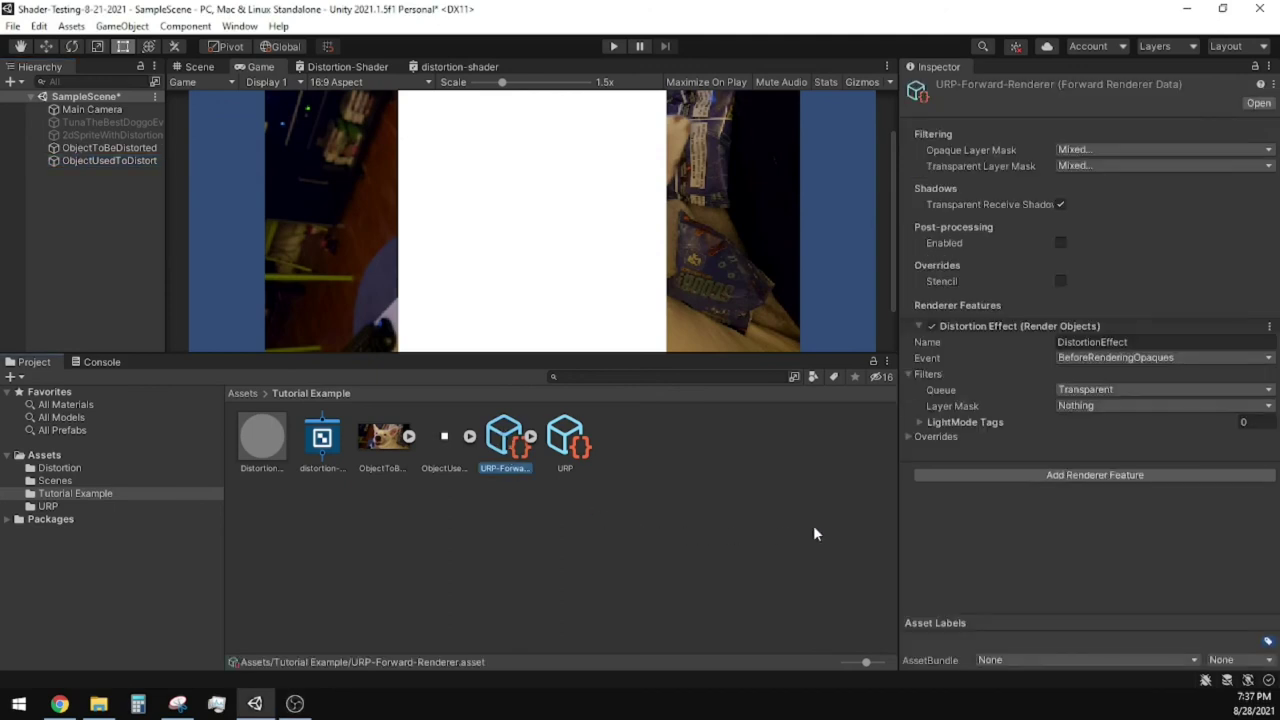
pyautogui.click(1079, 407)
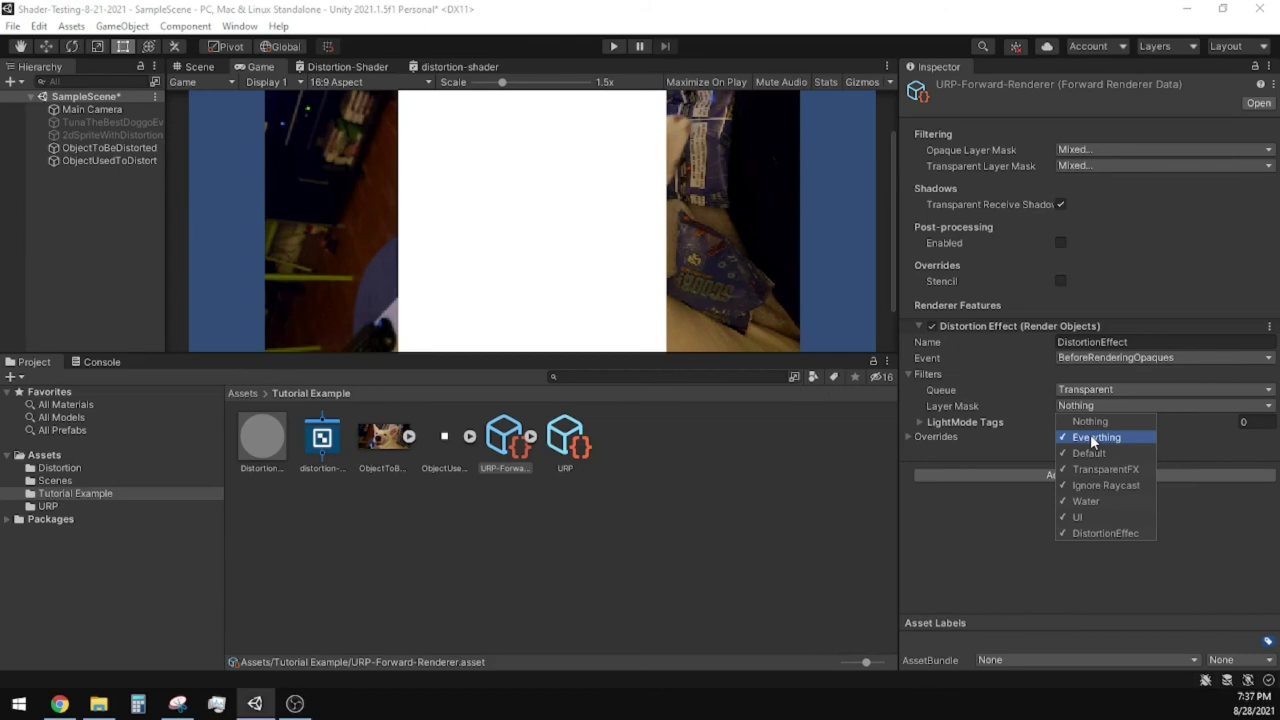
pyautogui.click(1093, 439)
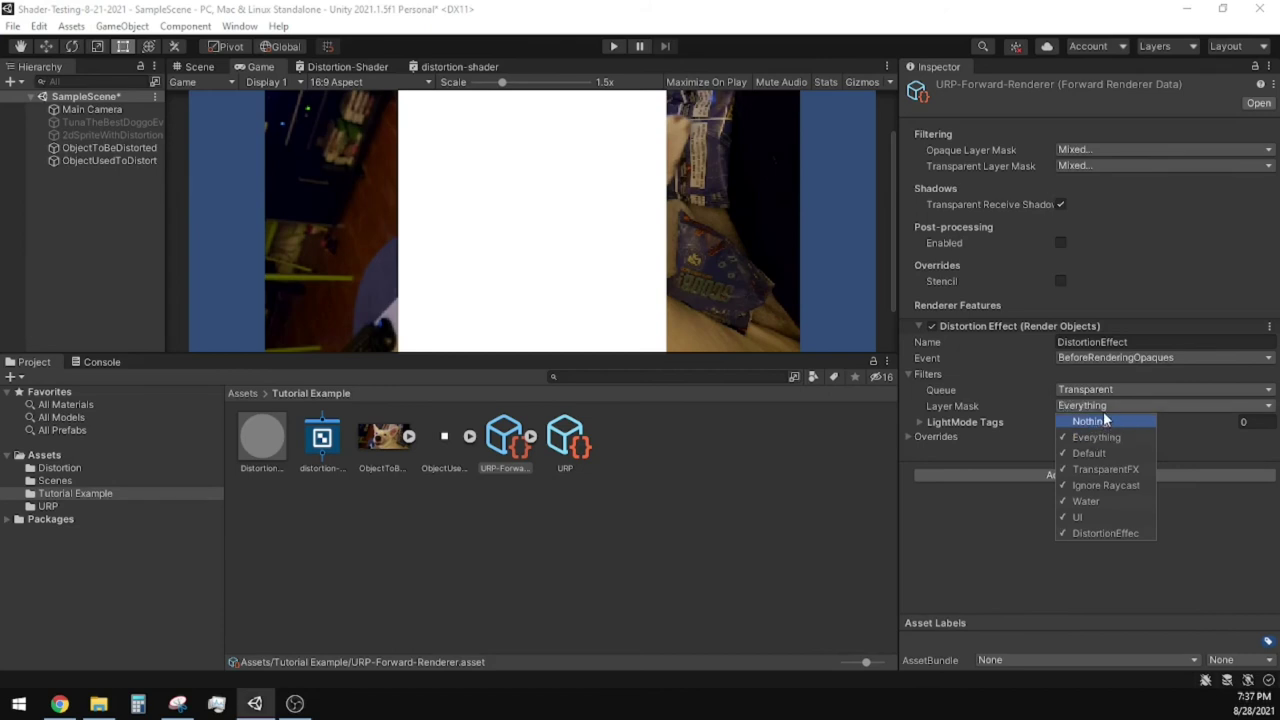
pyautogui.click(1107, 541)
pyautogui.click(1192, 431)
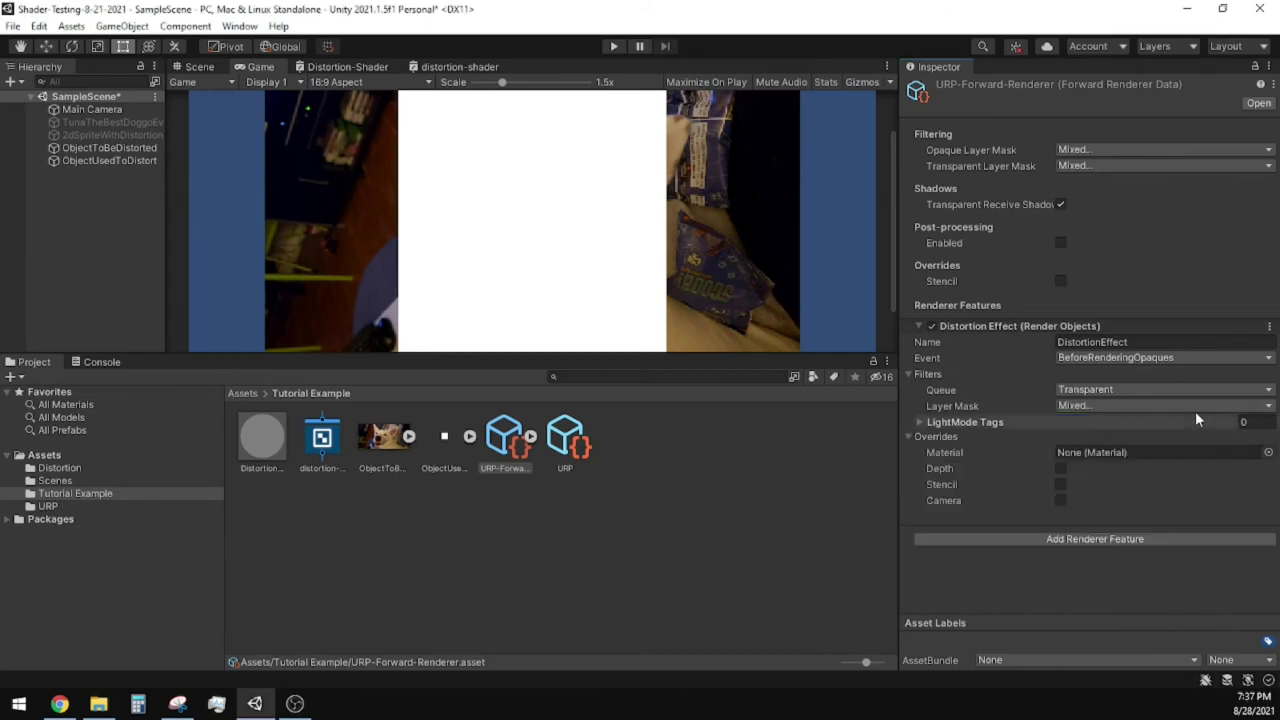
pyautogui.click(912, 437)
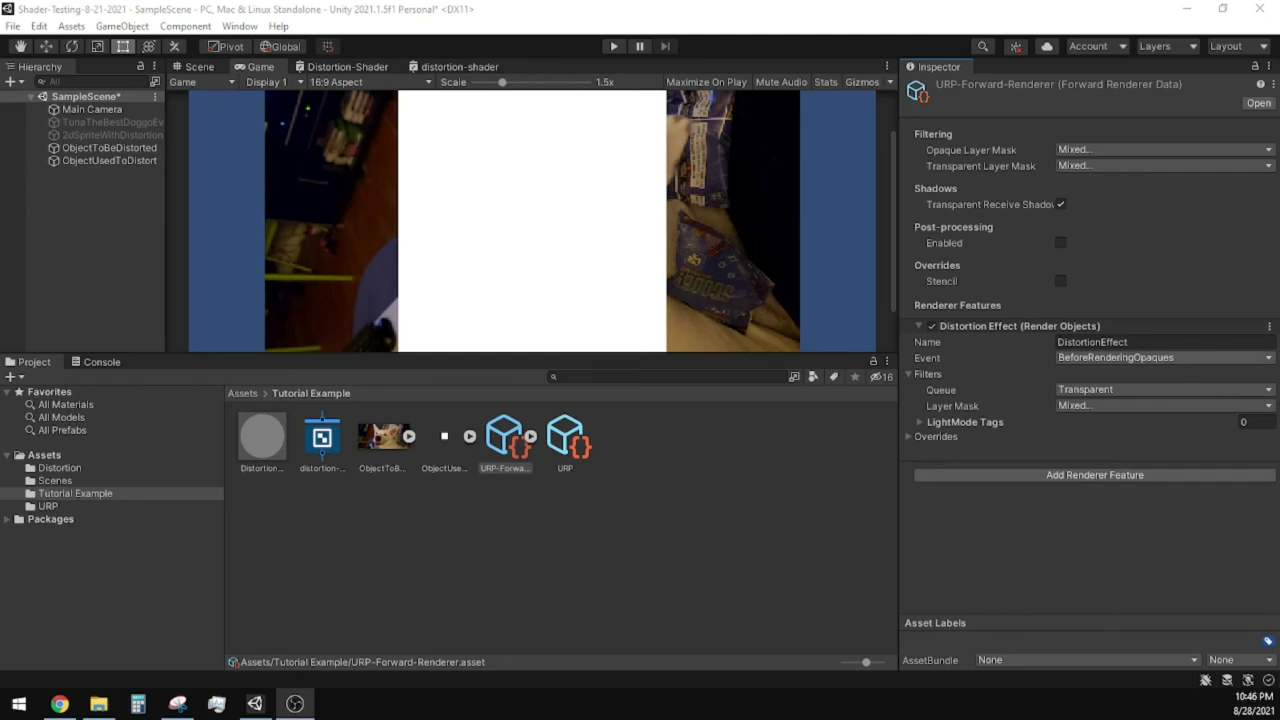
# Check DistortionEffect in the forward renderer's Transparent Layer Mask so it reads Everything
pyautogui.click(517, 455)
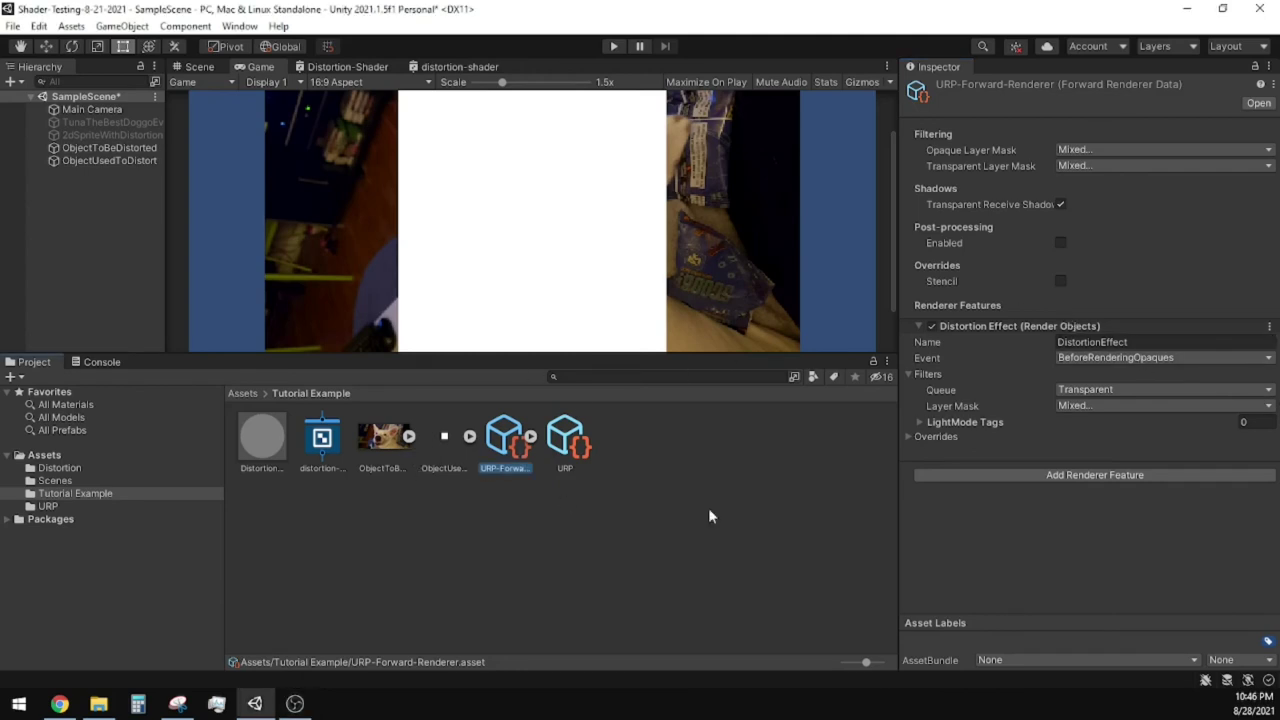
pyautogui.click(1134, 151)
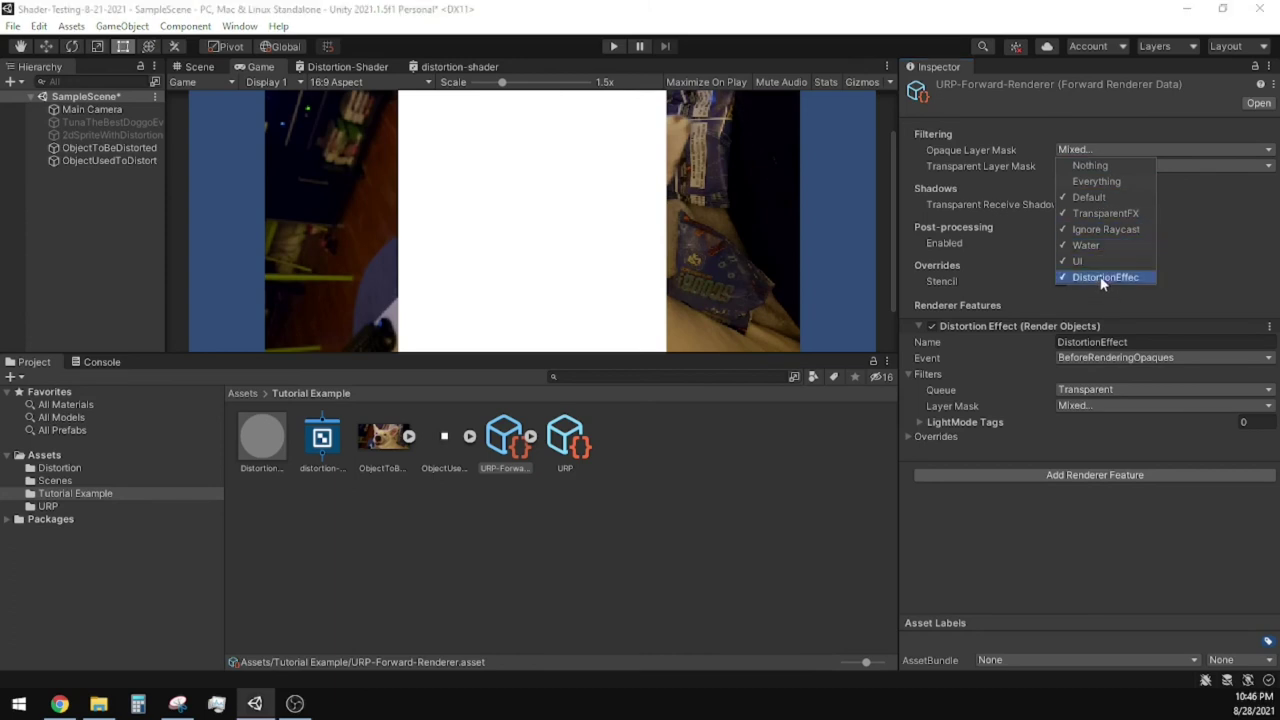
pyautogui.click(1119, 195)
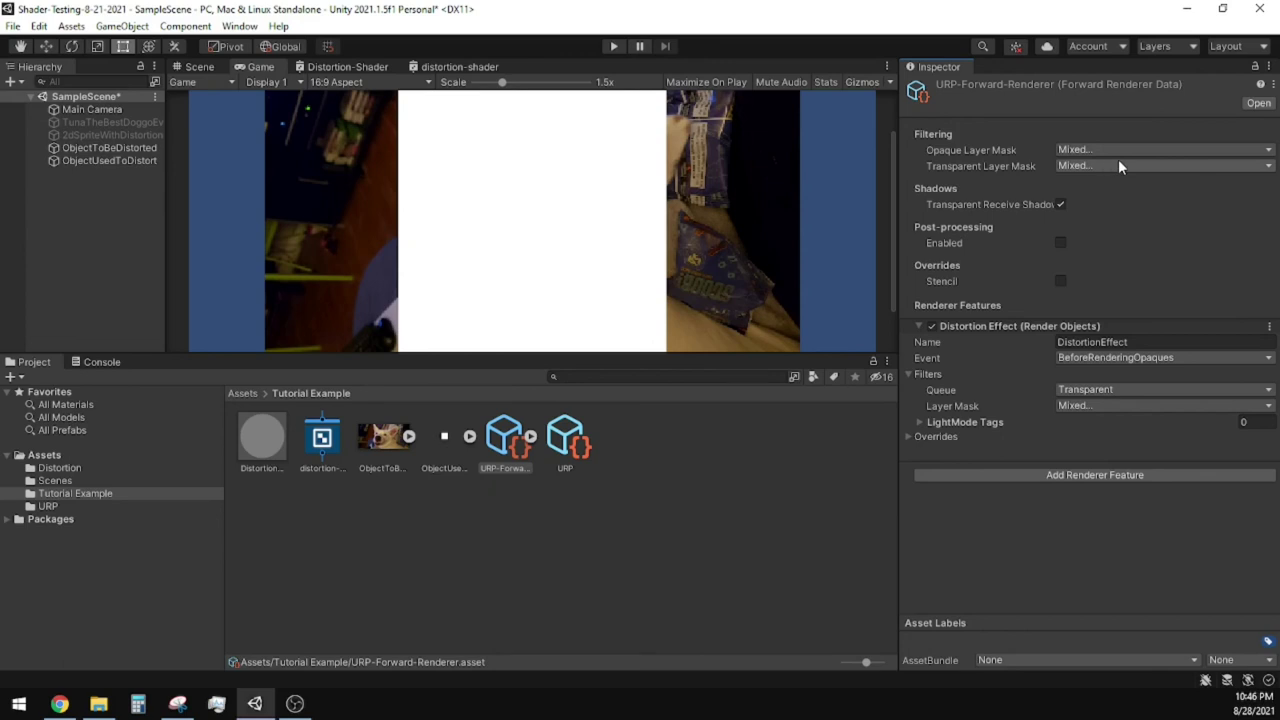
pyautogui.click(1118, 164)
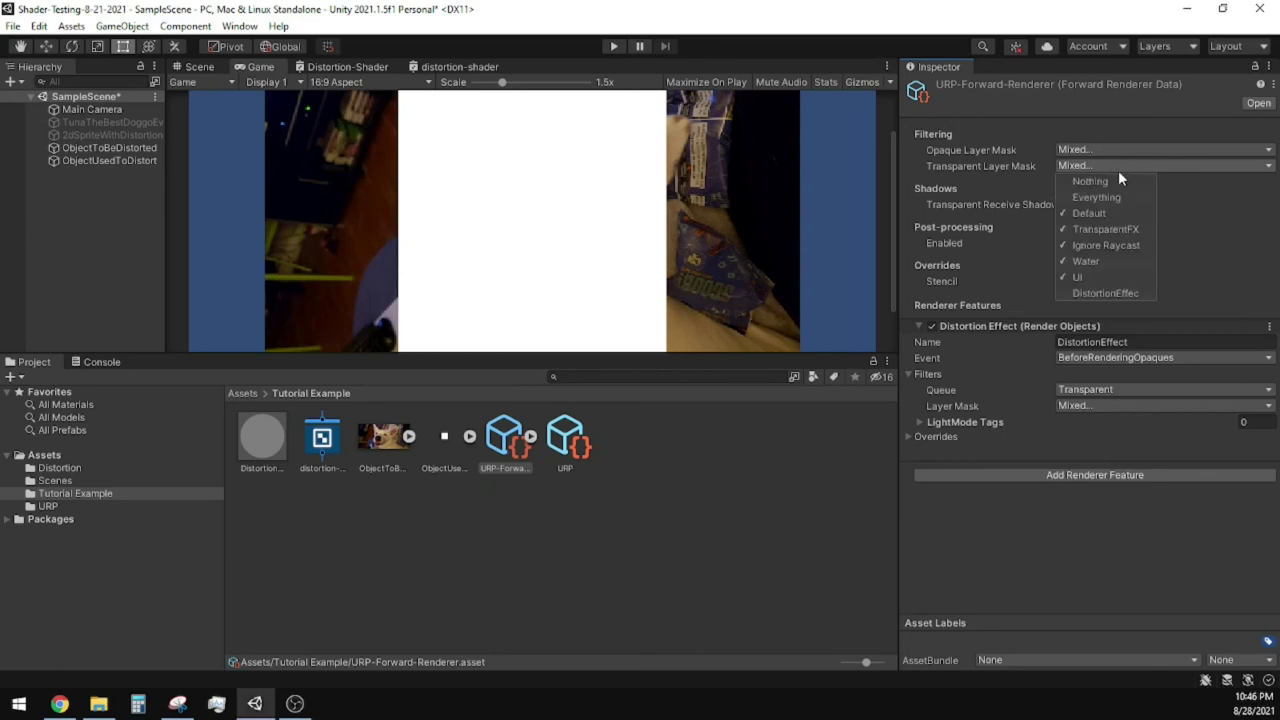
pyautogui.click(1104, 290)
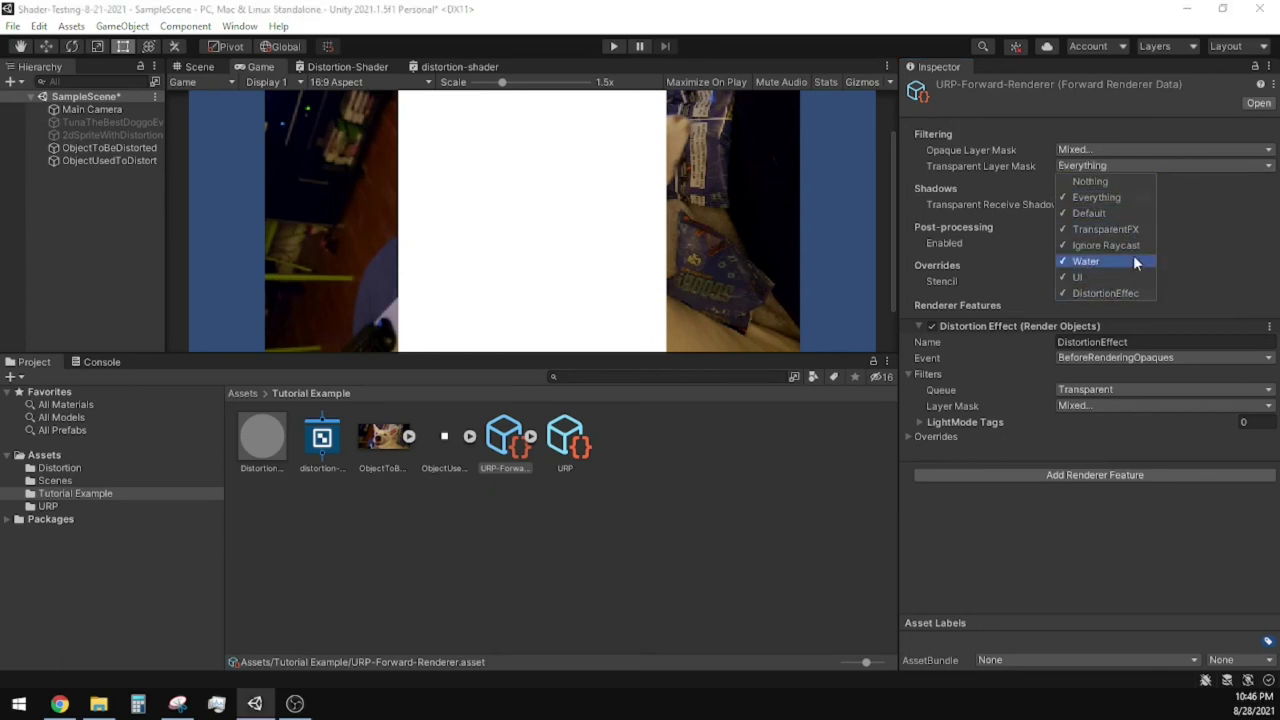
pyautogui.click(1224, 201)
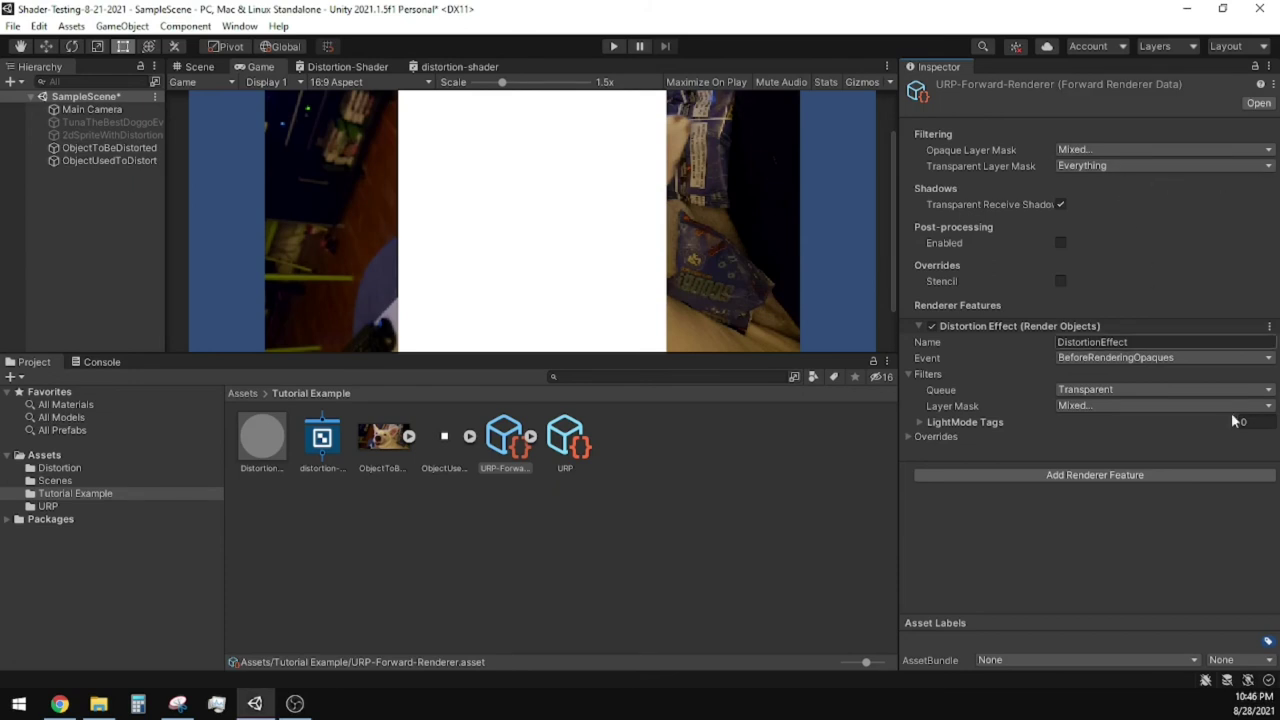
pyautogui.hotkey('alt', 'Tab')
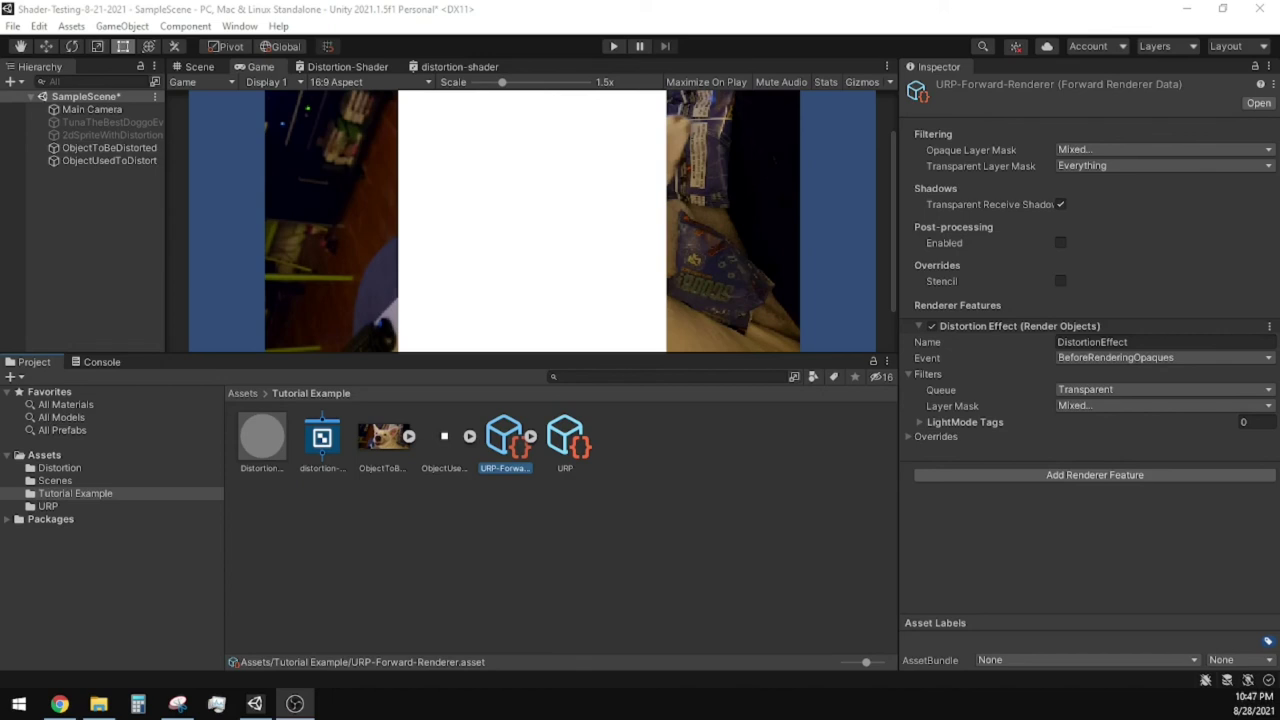
# Tick Depth Texture and Opaque Texture on the URP pipeline asset
pyautogui.click(495, 528)
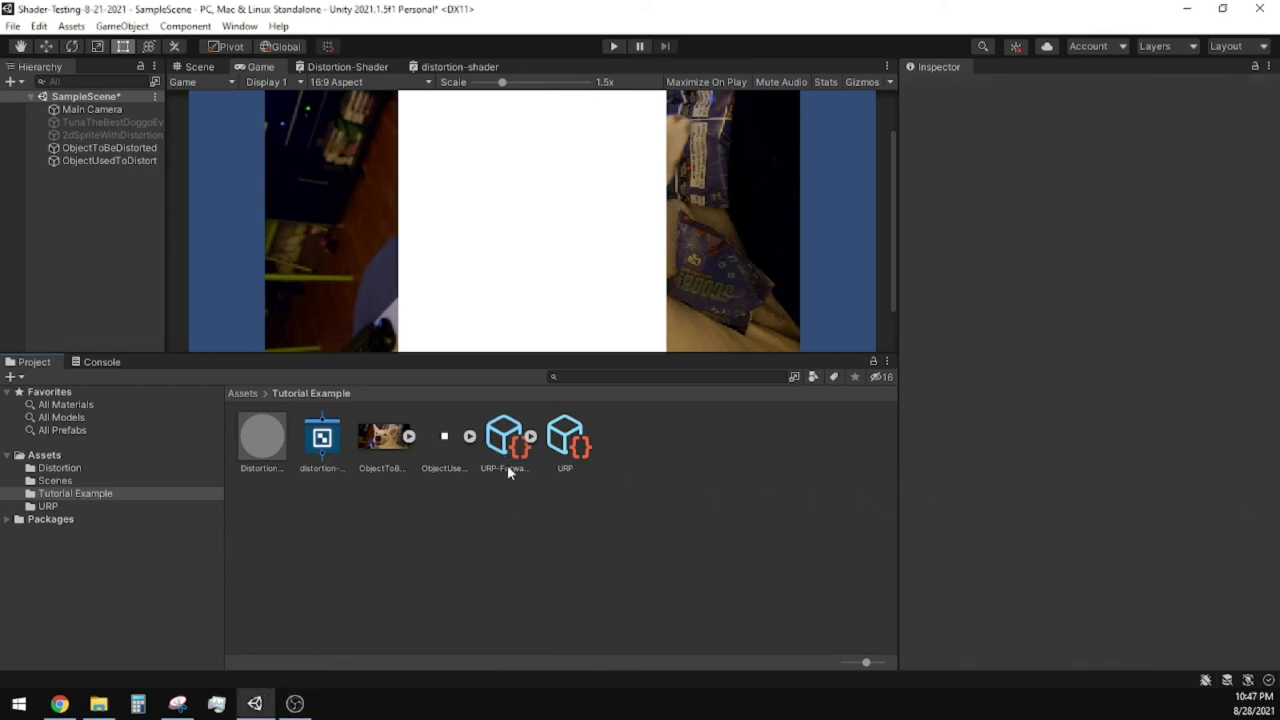
pyautogui.click(507, 440)
pyautogui.click(575, 447)
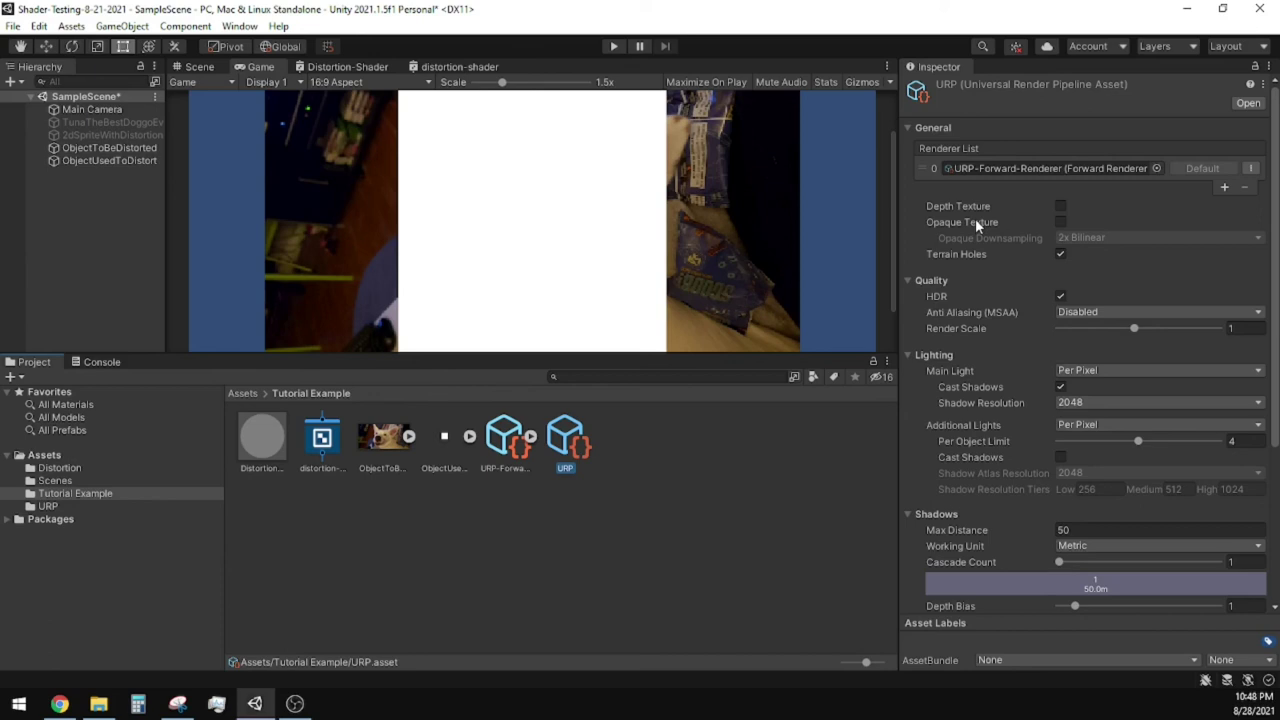
pyautogui.click(1061, 206)
pyautogui.click(1061, 222)
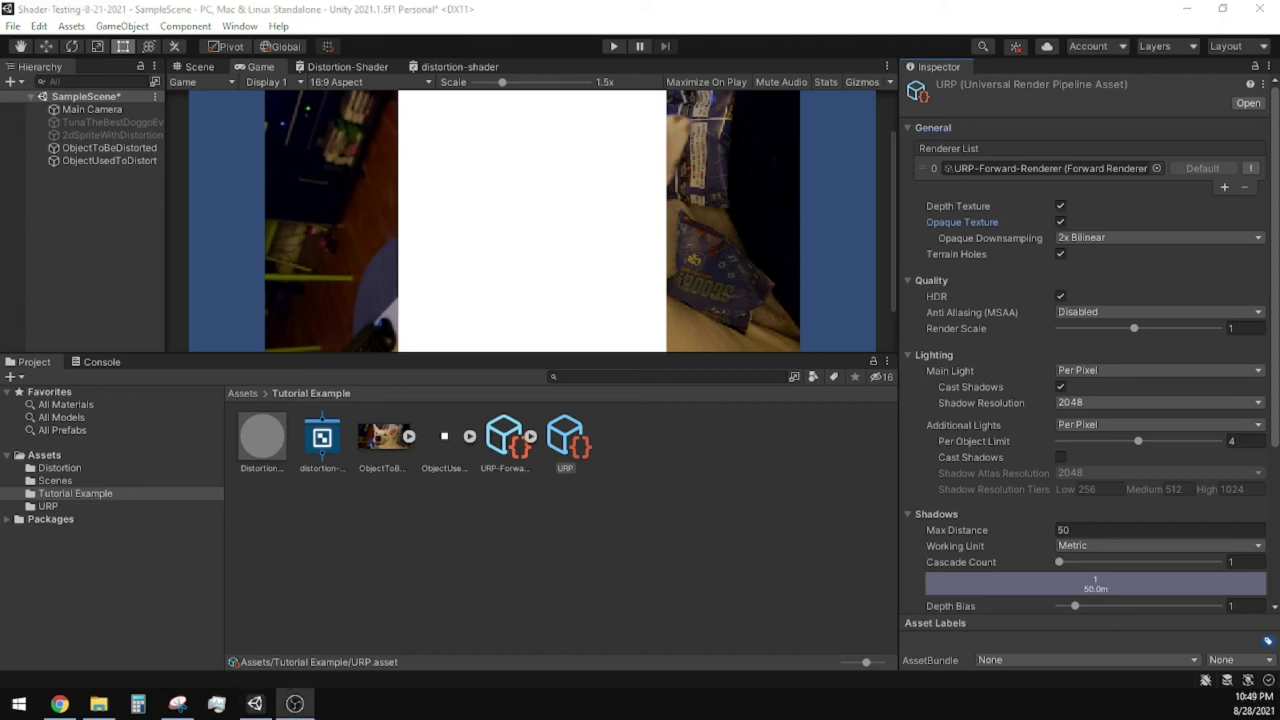
# Apply Distortion-Material to the sprite; set DistortionSpeed X 0.36, DistortionPower 0.27 and 0.08
pyautogui.click(91, 161)
pyautogui.moveTo(264, 436); pyautogui.dragTo(1110, 320)
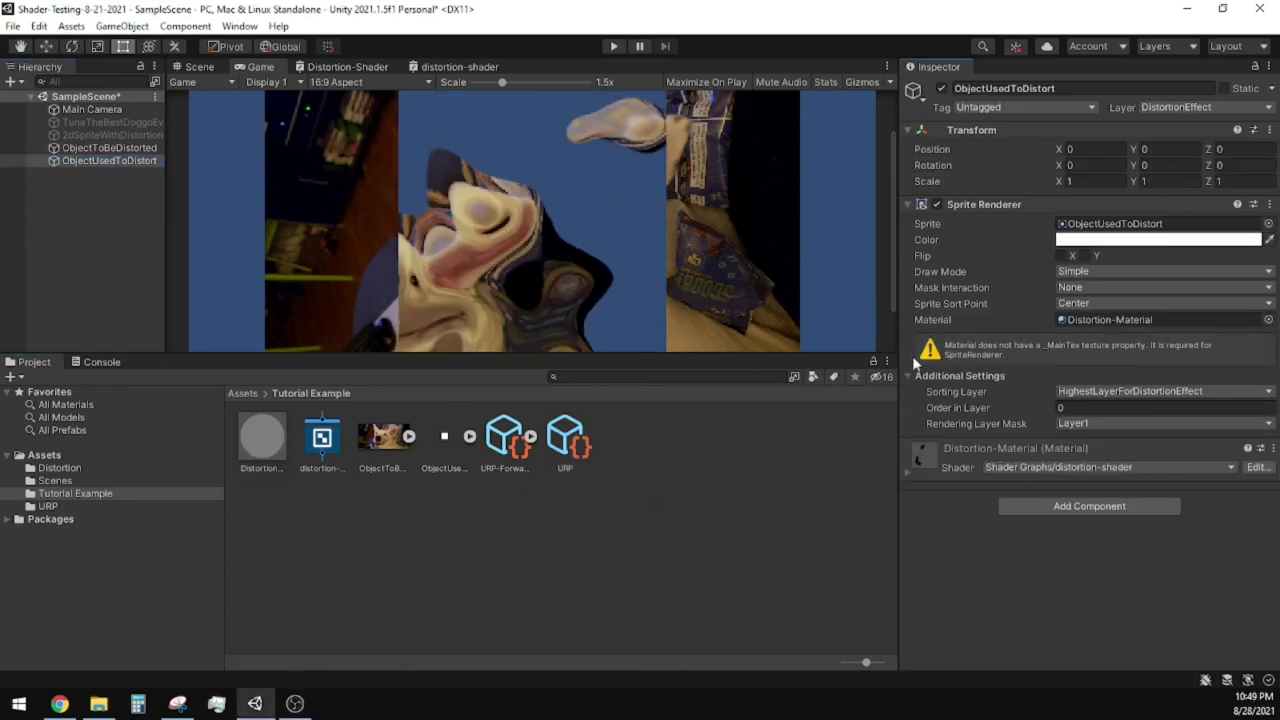
pyautogui.click(1064, 496)
pyautogui.write('0.36')
pyautogui.click(1069, 541)
pyautogui.write('0.27')
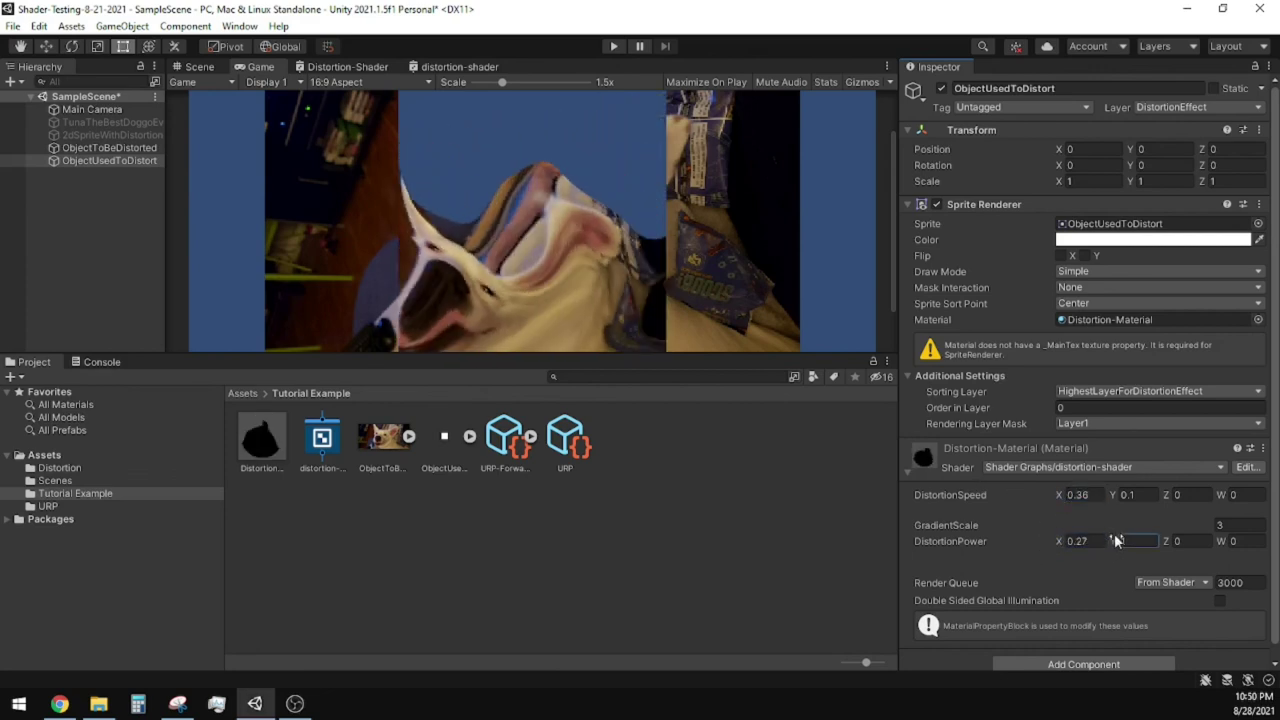
pyautogui.click(1131, 541)
pyautogui.write('0.08')
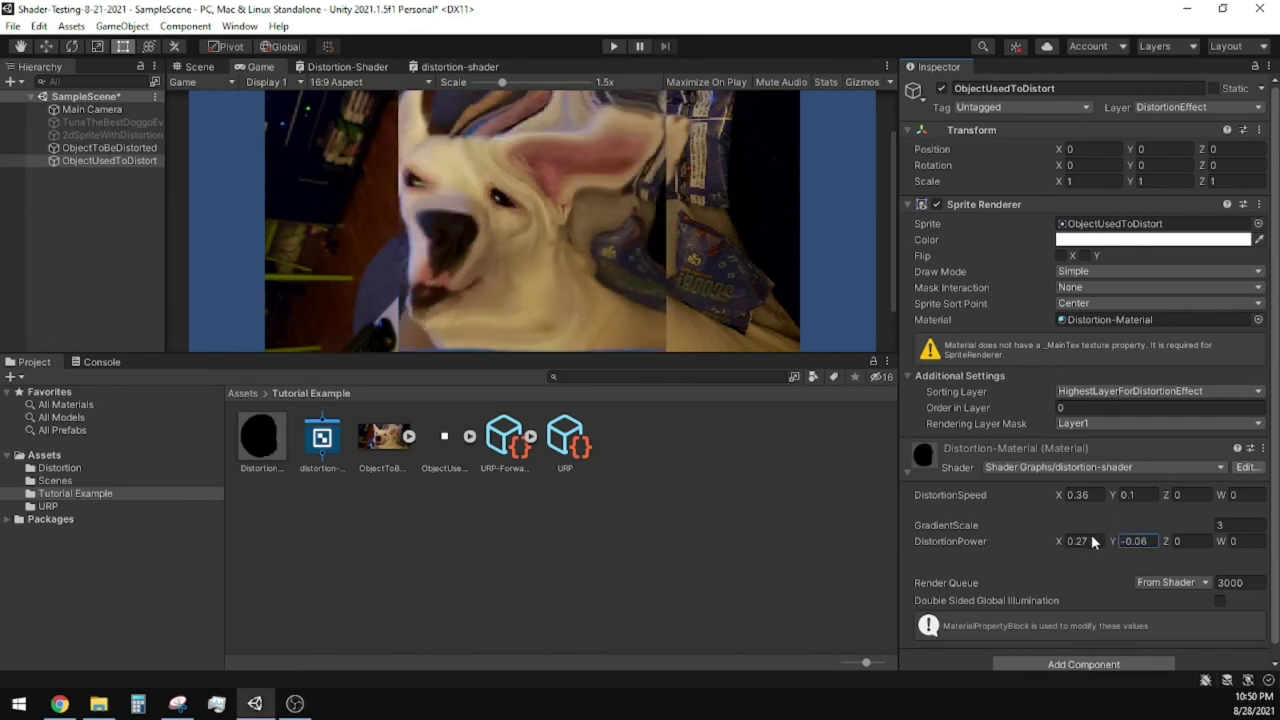